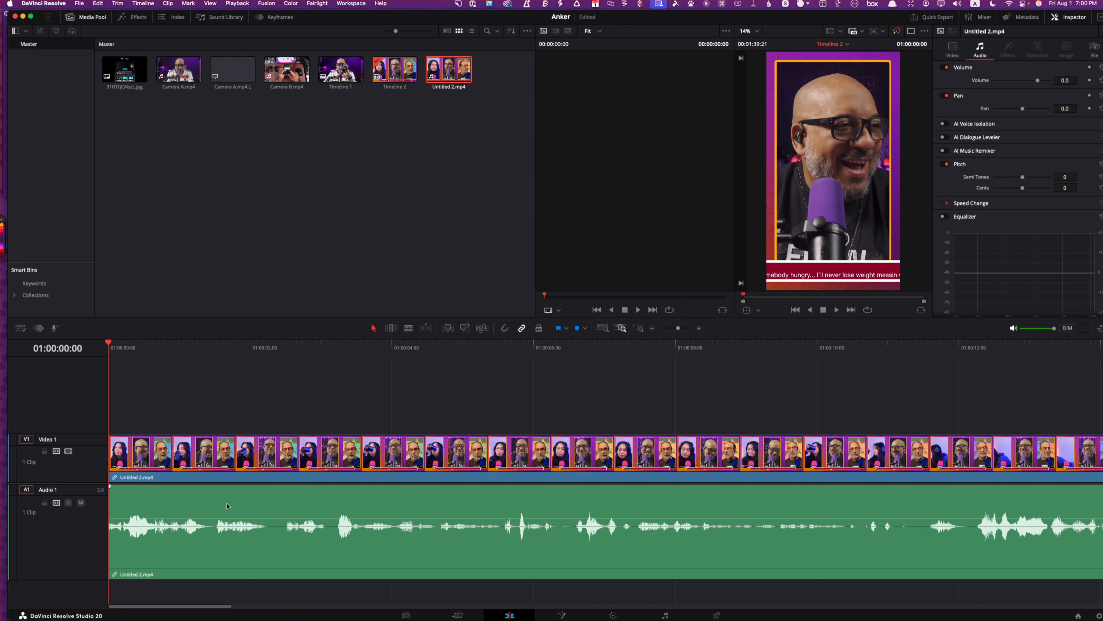
Find where the talk starts, split Untitled 2.mp4 at 01:00:12:07 and ripple-delete the section before the cut
{"action": "left_click", "coordinate": [331, 348]}
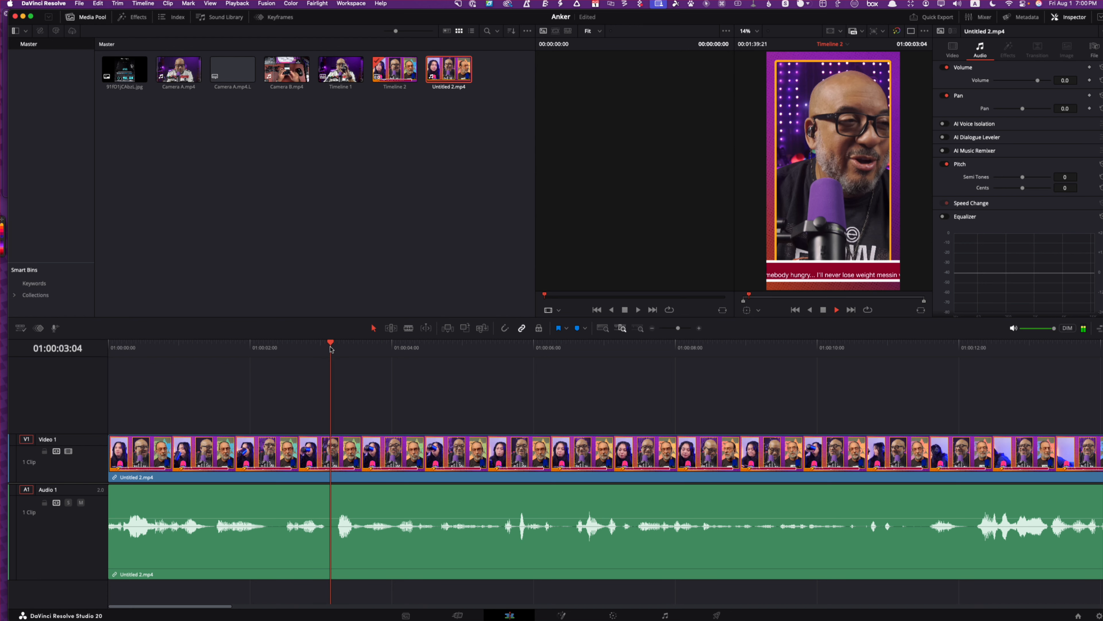
{"action": "key", "text": "space"}
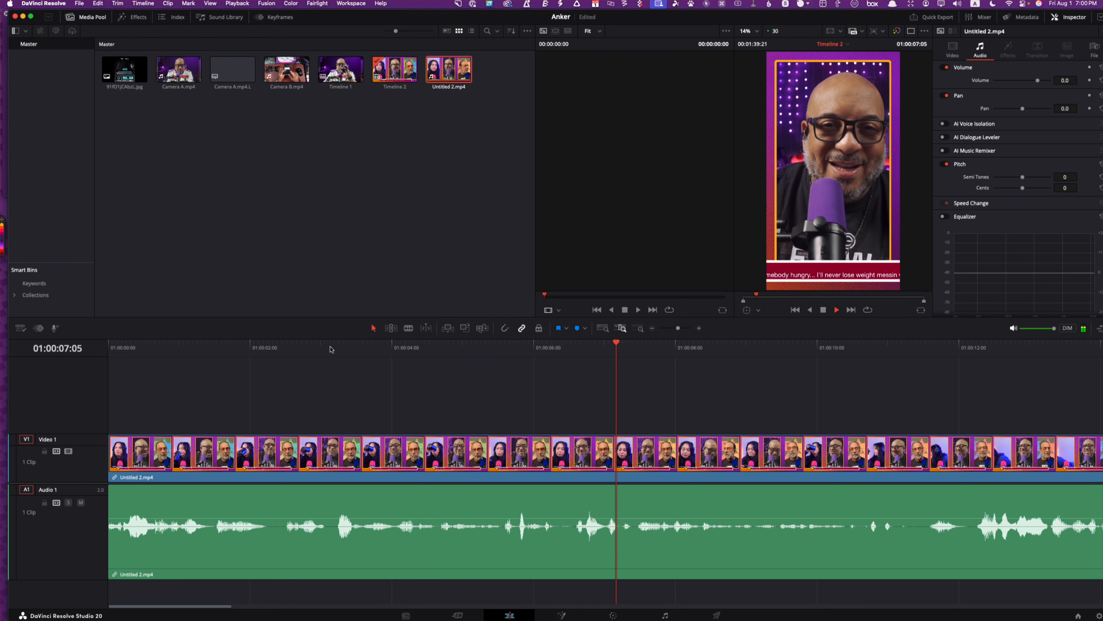
{"action": "scroll", "coordinate": [332, 350], "scroll_direction": "right", "scroll_amount": 7}
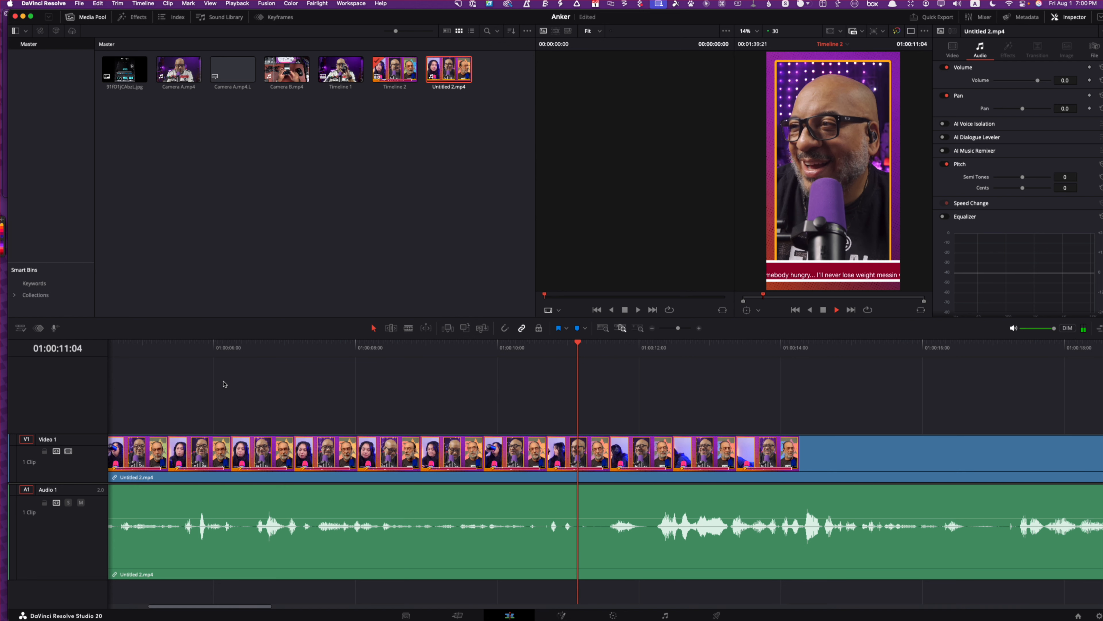
{"action": "key", "text": "space"}
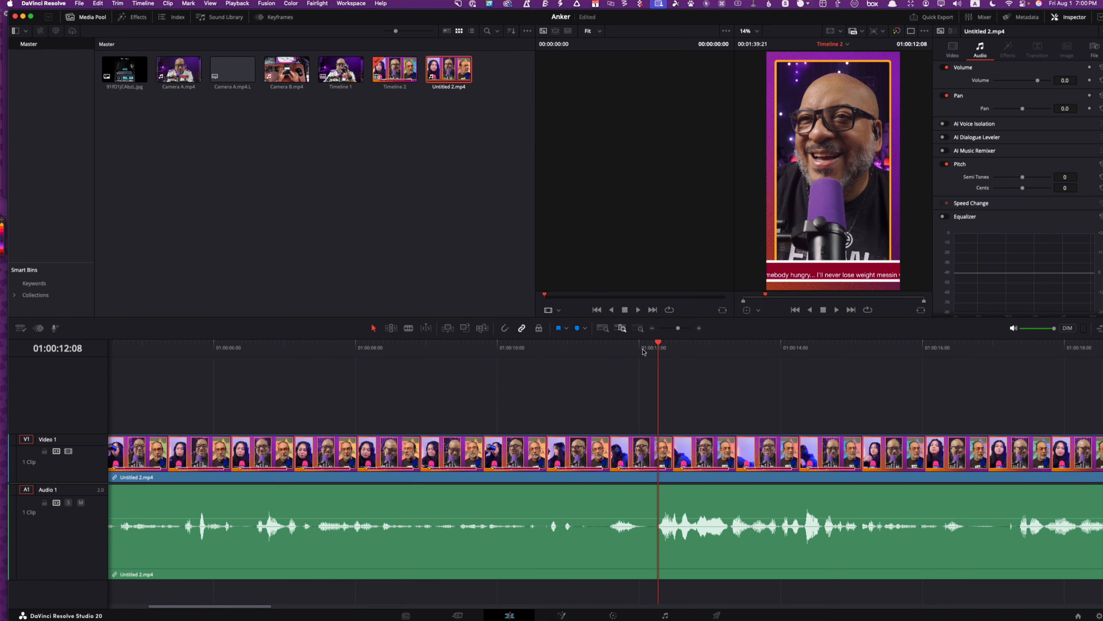
{"action": "left_click_drag", "start_coordinate": [659, 346], "coordinate": [656, 348]}
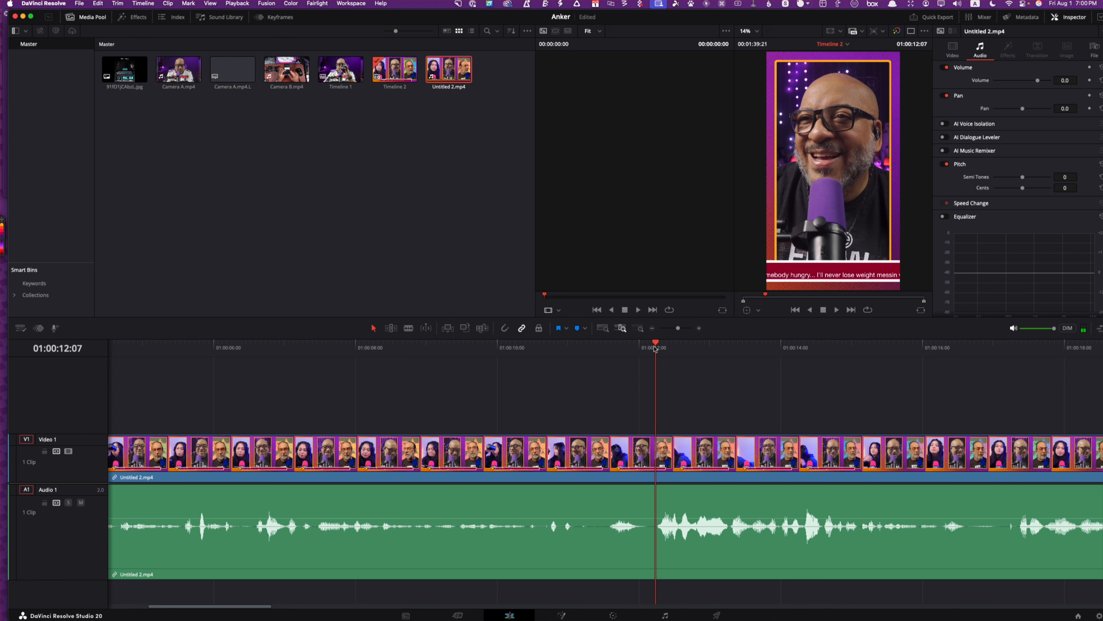
{"action": "key", "text": "super+b"}
{"action": "left_click", "coordinate": [563, 457]}
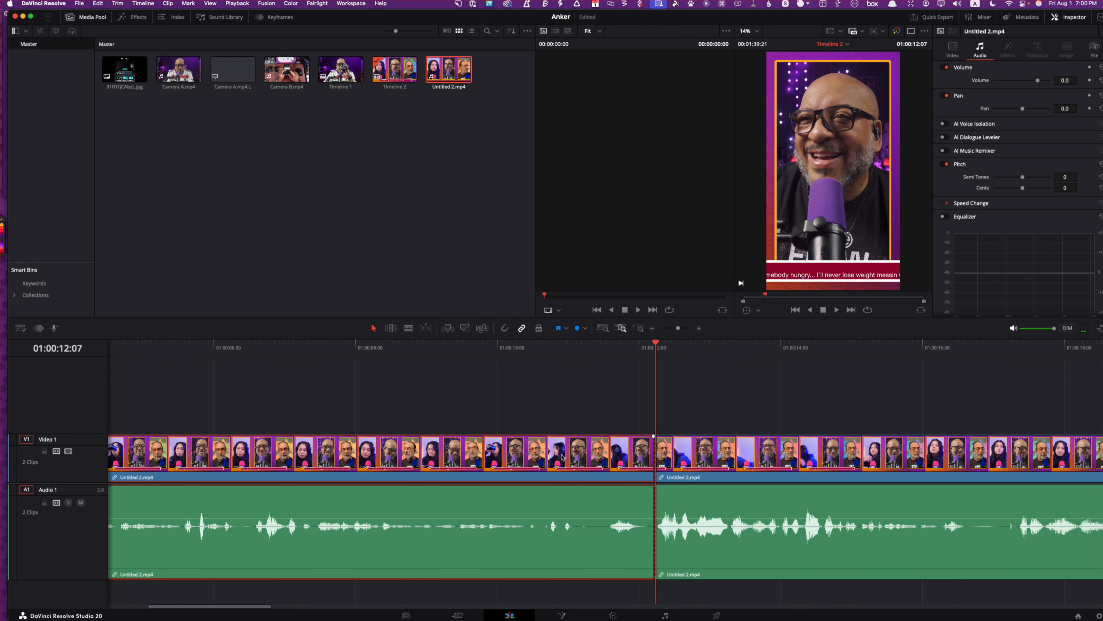
{"action": "key", "text": "shift+BackSpace"}
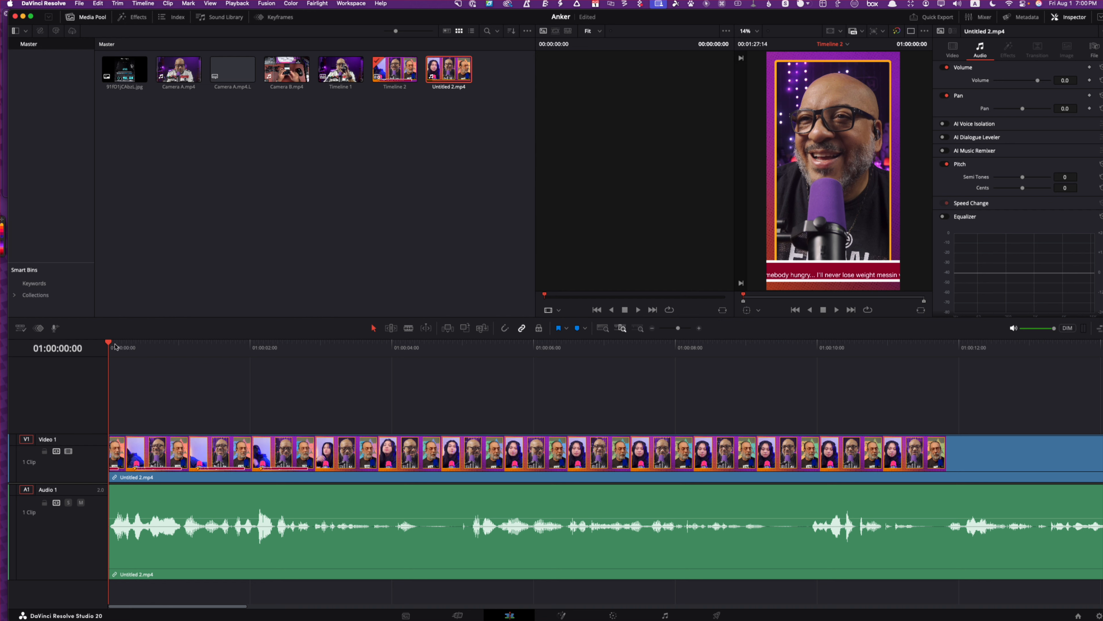
Play through the trimmed clip up to 01:00:23:01 and fit the whole timeline in view
{"action": "key", "text": "space"}
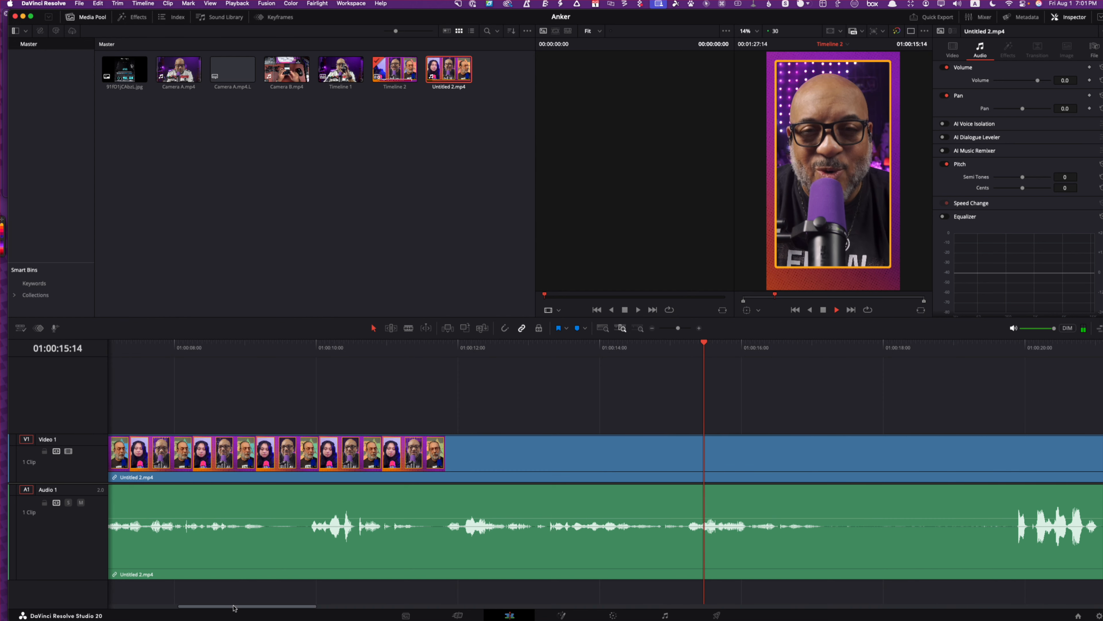
{"action": "left_click_drag", "start_coordinate": [234, 606], "coordinate": [270, 606]}
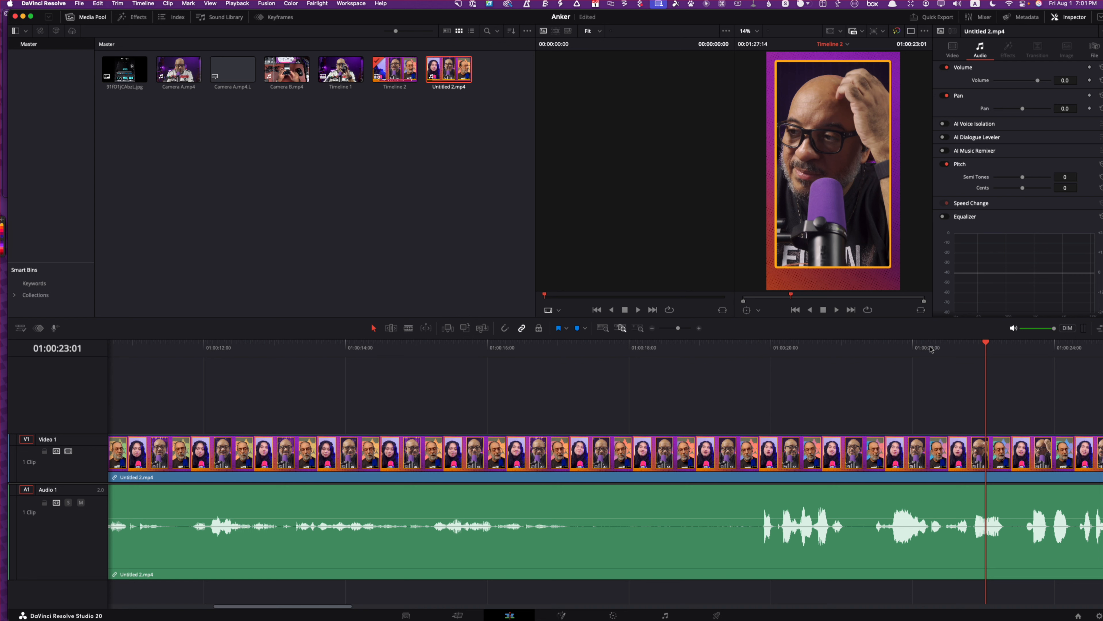
{"action": "left_click", "coordinate": [604, 329]}
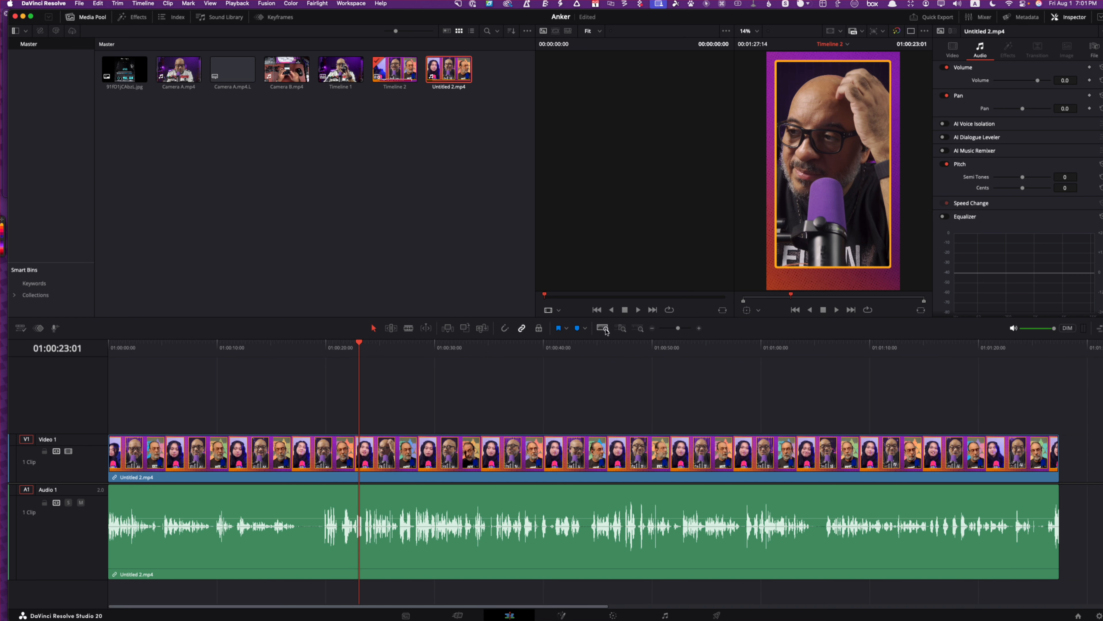
Select the clip on the timeline and expand AI Smart Reframe among its video properties in the Inspector
{"action": "left_click", "coordinate": [376, 467]}
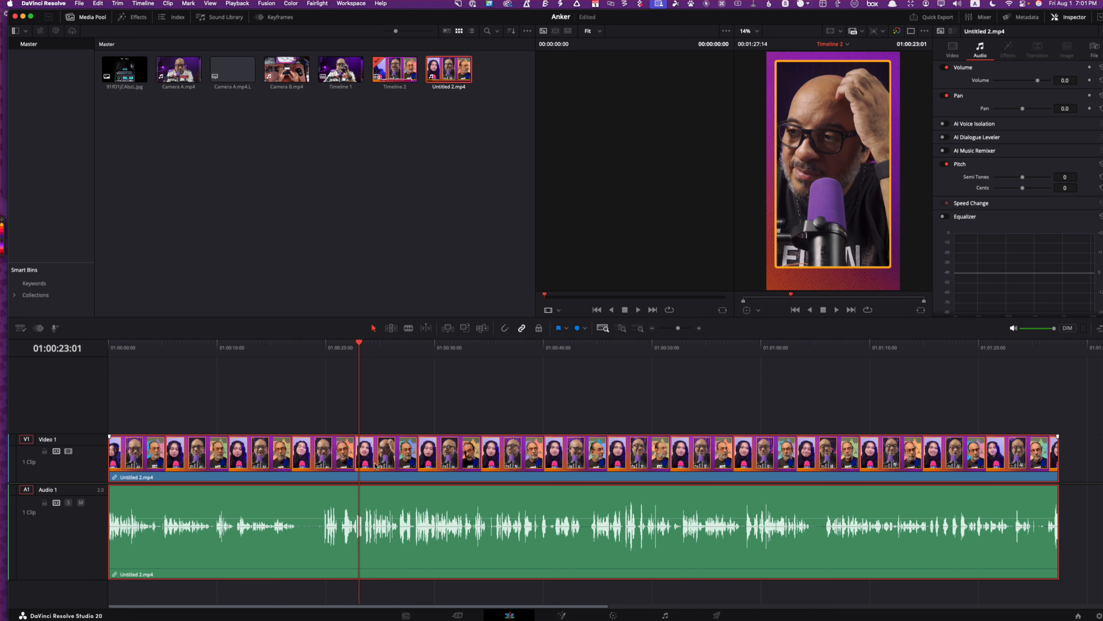
{"action": "left_click", "coordinate": [1072, 19]}
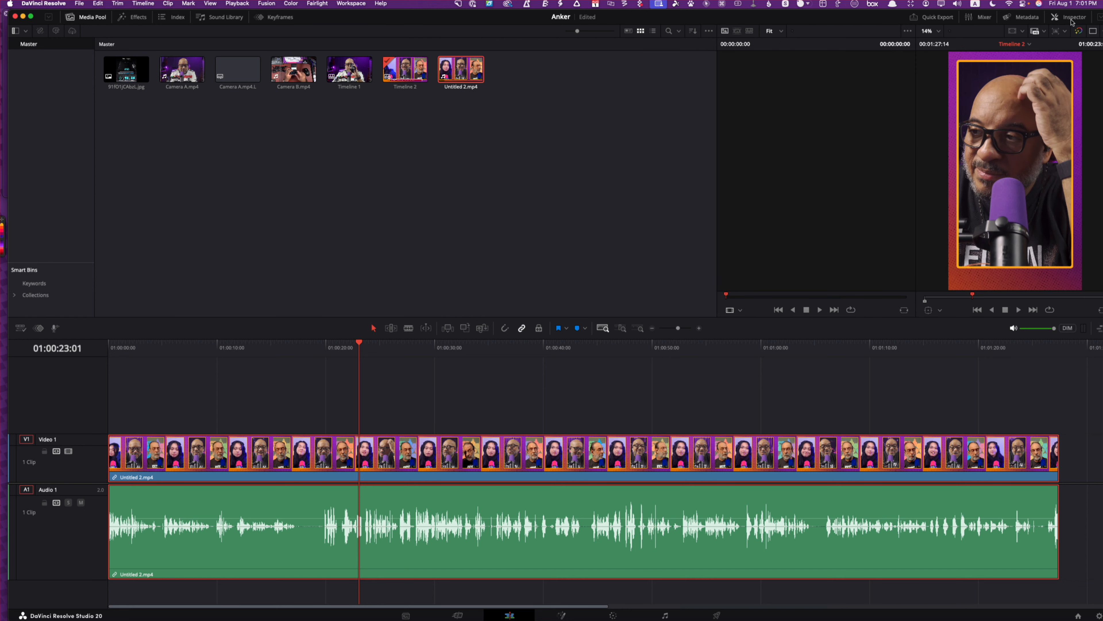
{"action": "key", "text": "alt+super+1"}
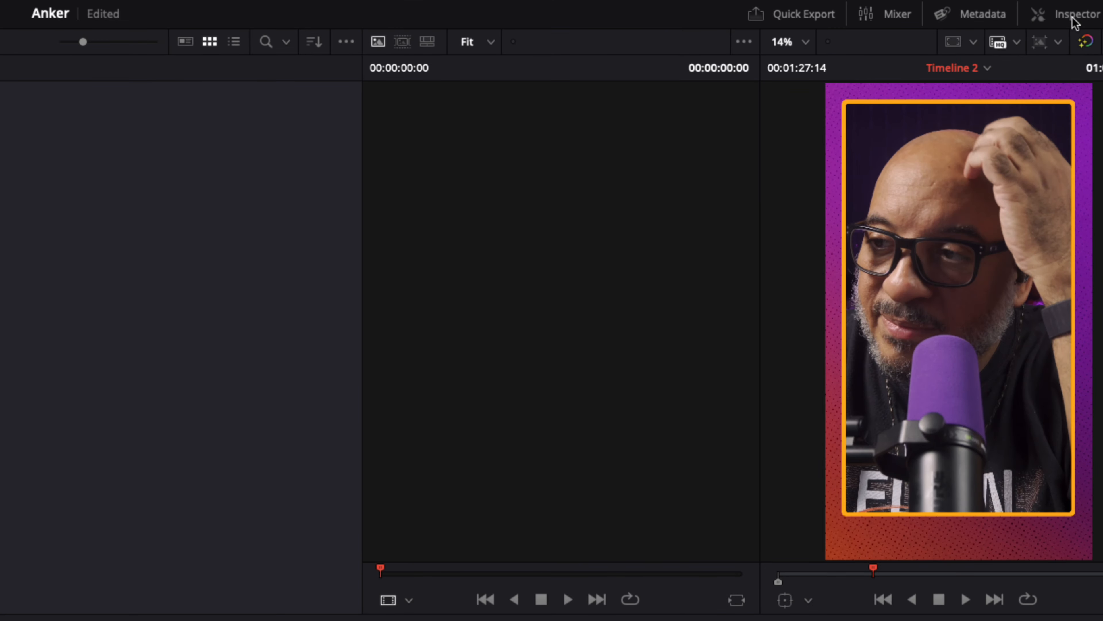
{"action": "left_click", "coordinate": [1072, 20]}
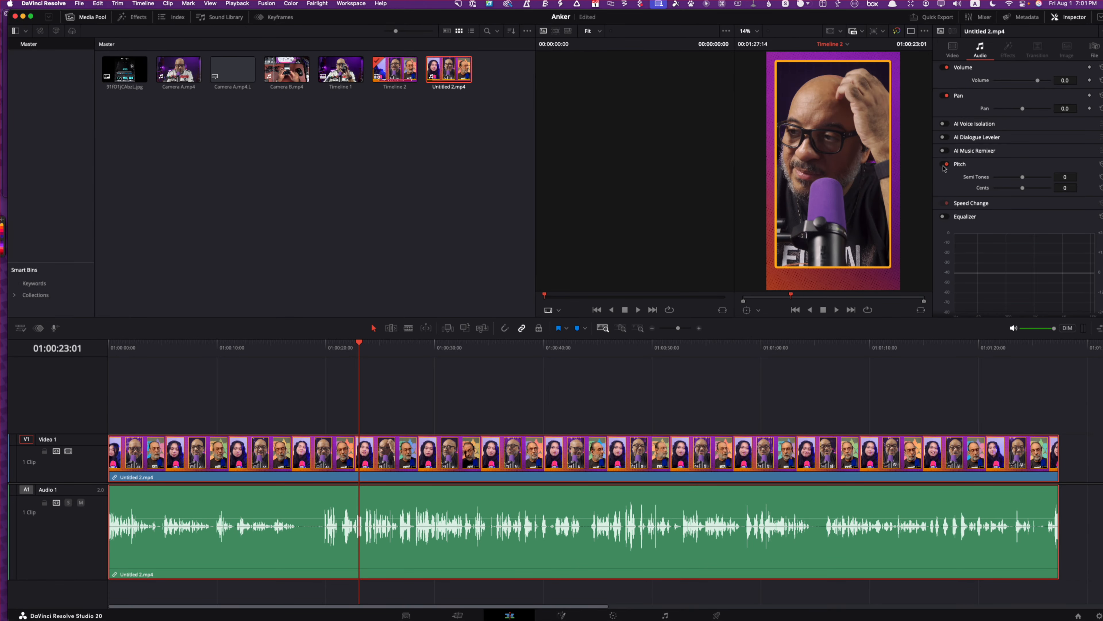
{"action": "left_click", "coordinate": [953, 49]}
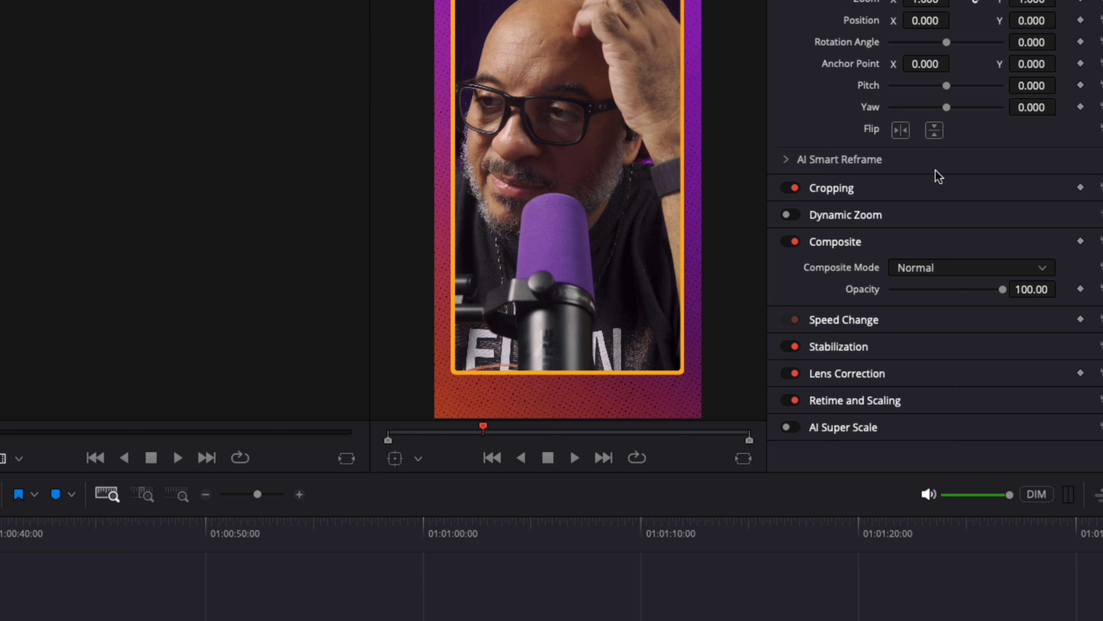
{"action": "left_click", "coordinate": [787, 160]}
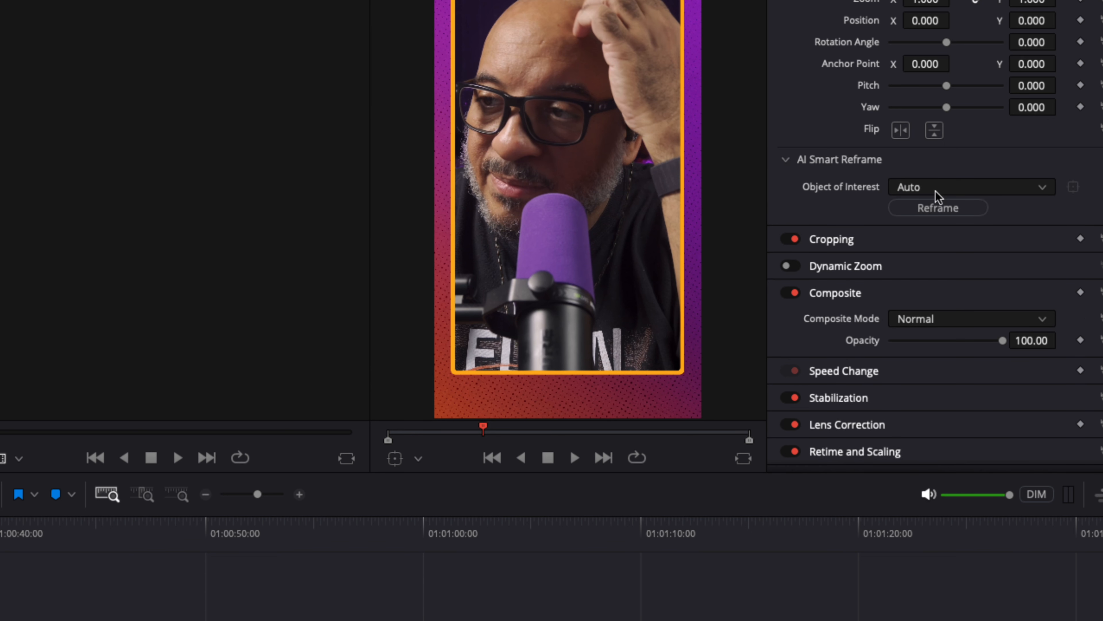
Run AI Smart Reframe on the full clip with Object of Interest set to Auto
{"action": "left_click", "coordinate": [937, 191]}
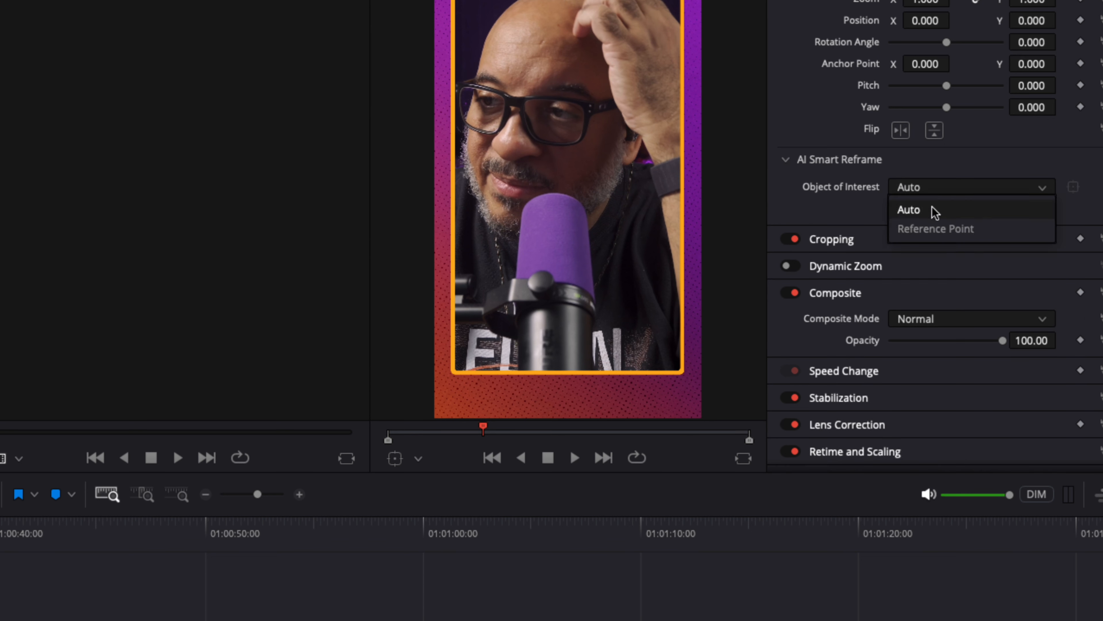
{"action": "left_click", "coordinate": [911, 211]}
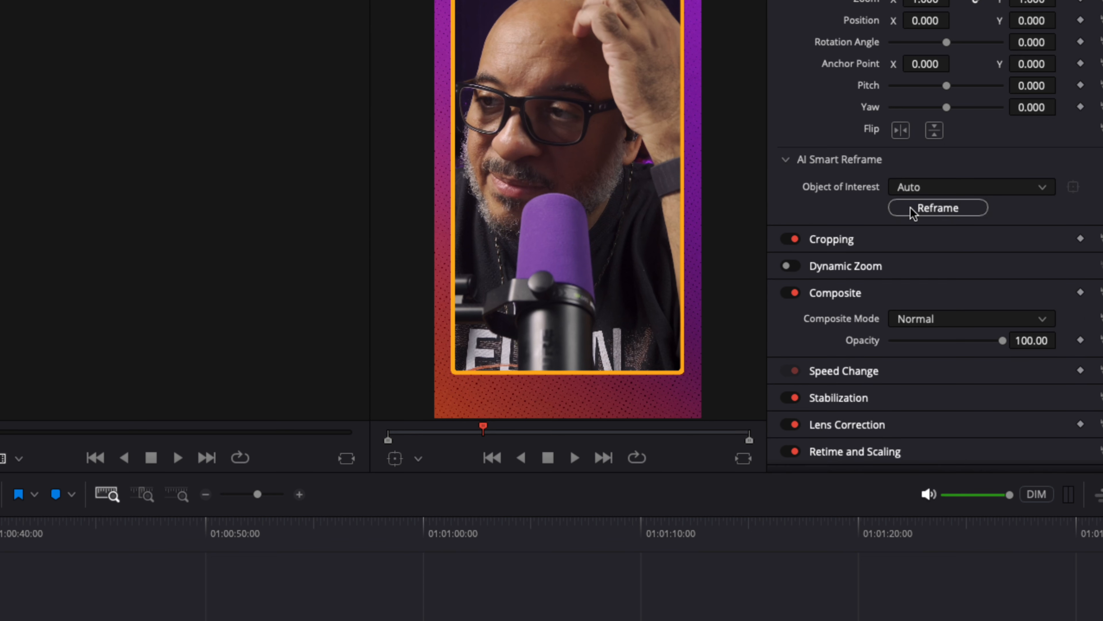
{"action": "left_click", "coordinate": [942, 208]}
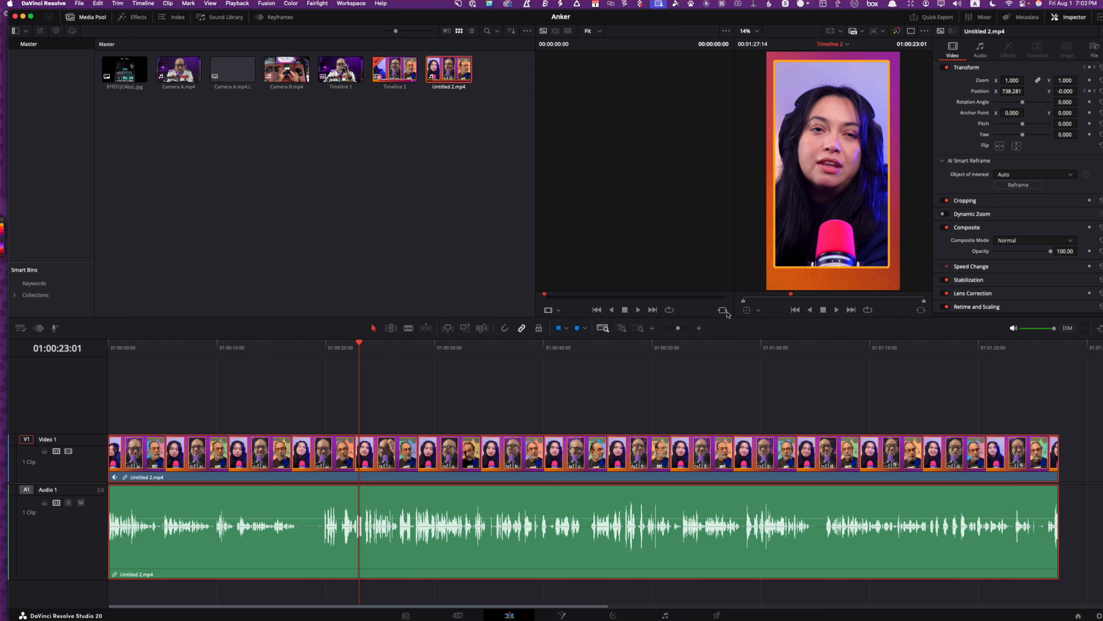
Play the reframed clip from the start of the timeline to check its framing
{"action": "left_click", "coordinate": [796, 310]}
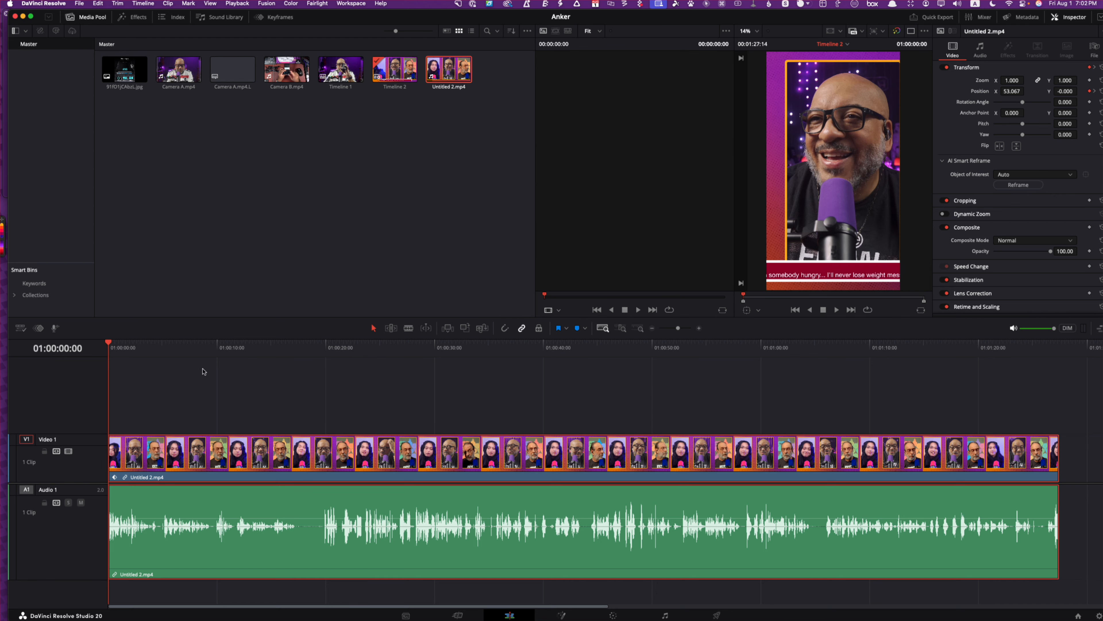
{"action": "key", "text": "space"}
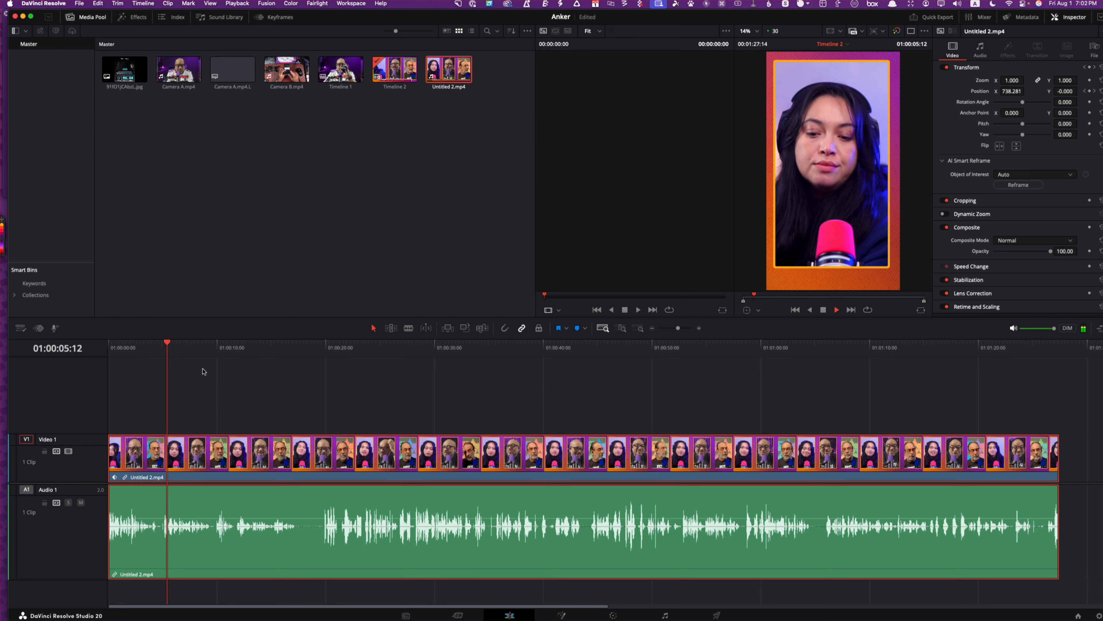
{"action": "key", "text": "space"}
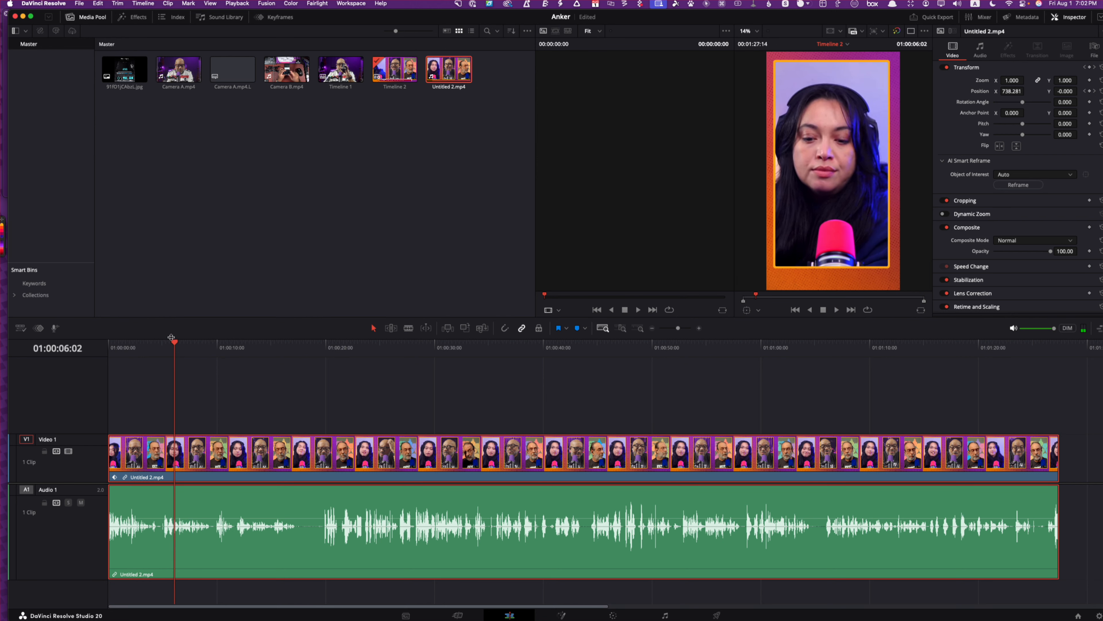
Undo the Smart Reframe on the full clip and split the clip at 01:00:19:20
{"action": "left_click_drag", "start_coordinate": [177, 346], "coordinate": [323, 366]}
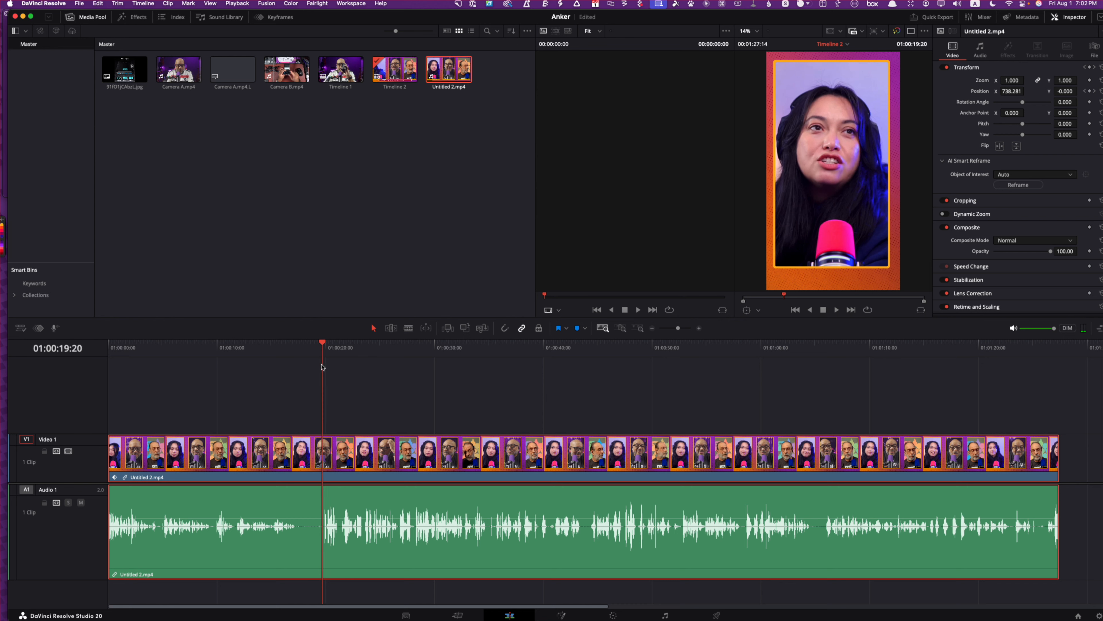
{"action": "key", "text": "super+b"}
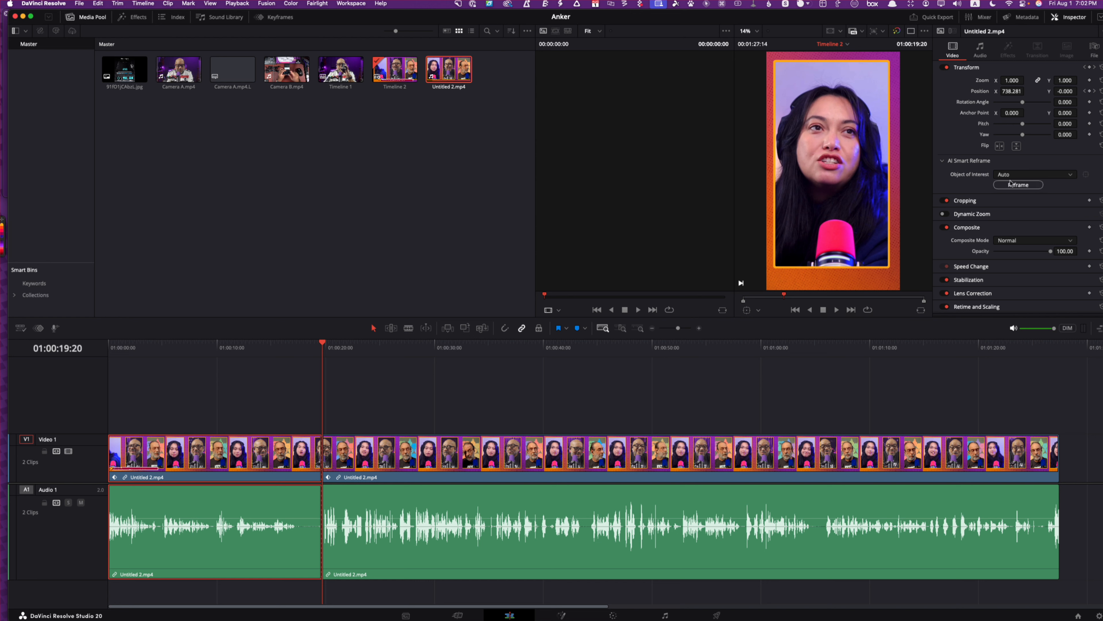
{"action": "key", "text": "super+z"}
{"action": "key", "text": "super+z"}
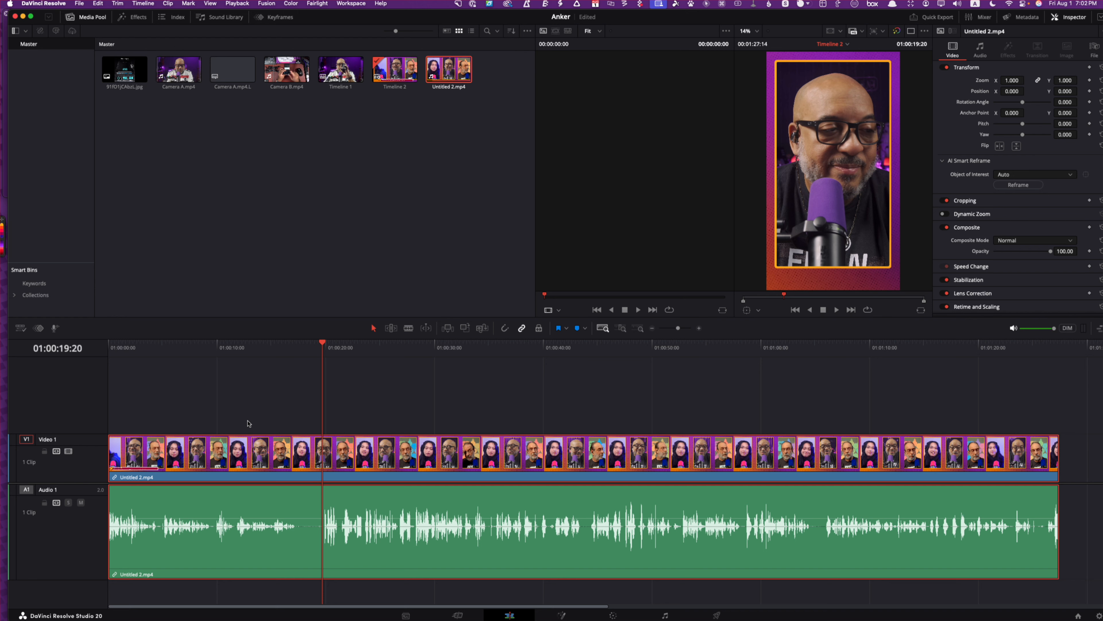
{"action": "key", "text": "super+backslash"}
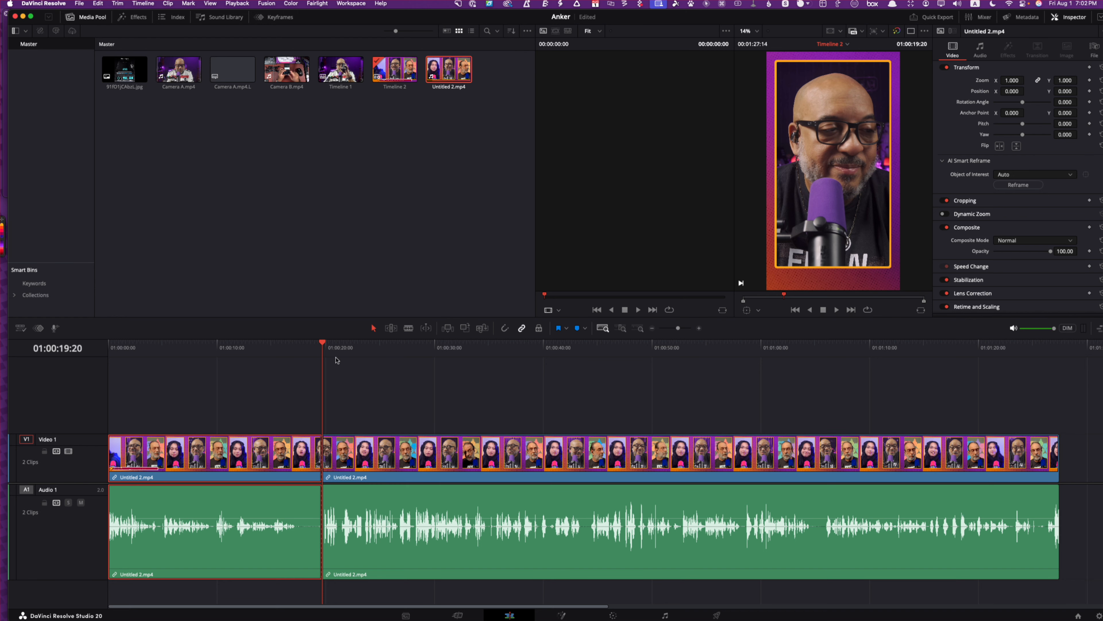
Play on from the first cut to find the end of the segment and split the clip at 01:00:34:25
{"action": "key", "text": "space"}
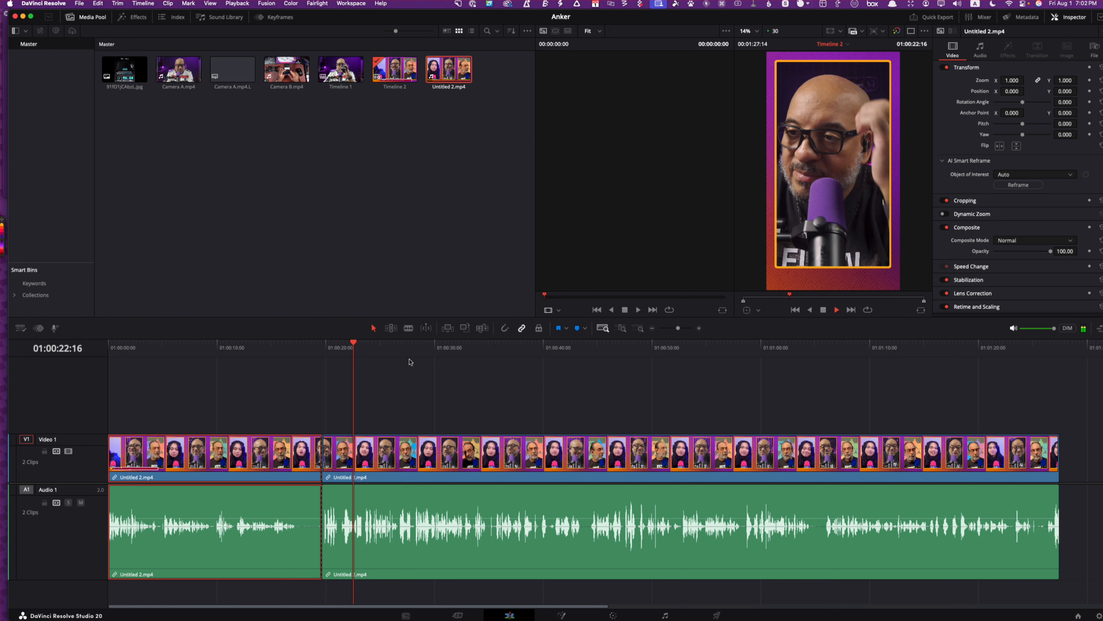
{"action": "key", "text": "l"}
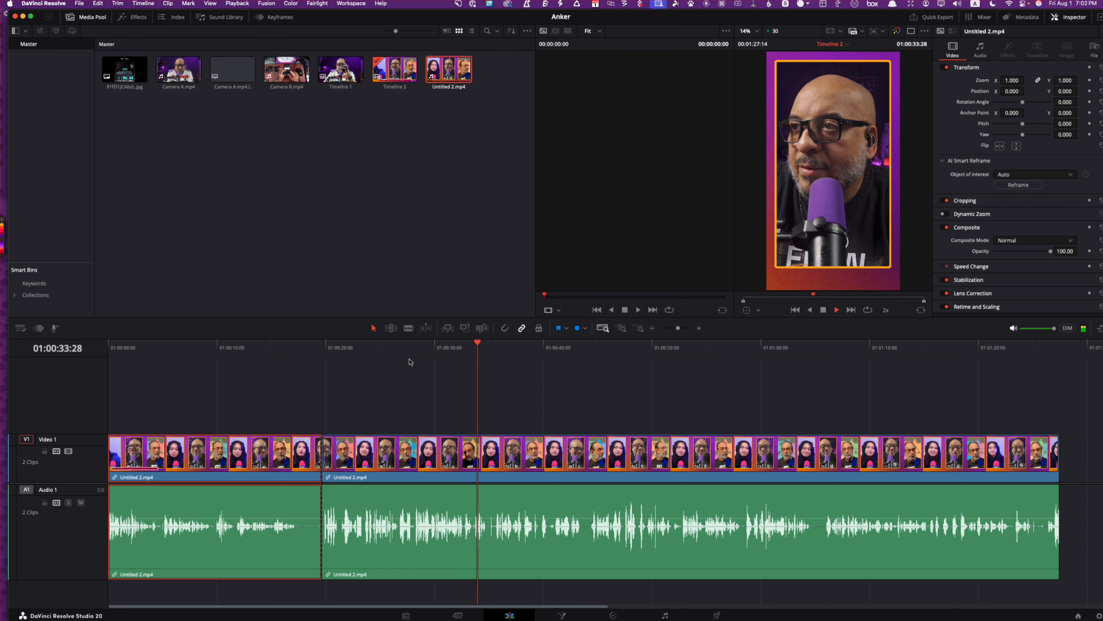
{"action": "key", "text": "l"}
{"action": "key", "text": "k"}
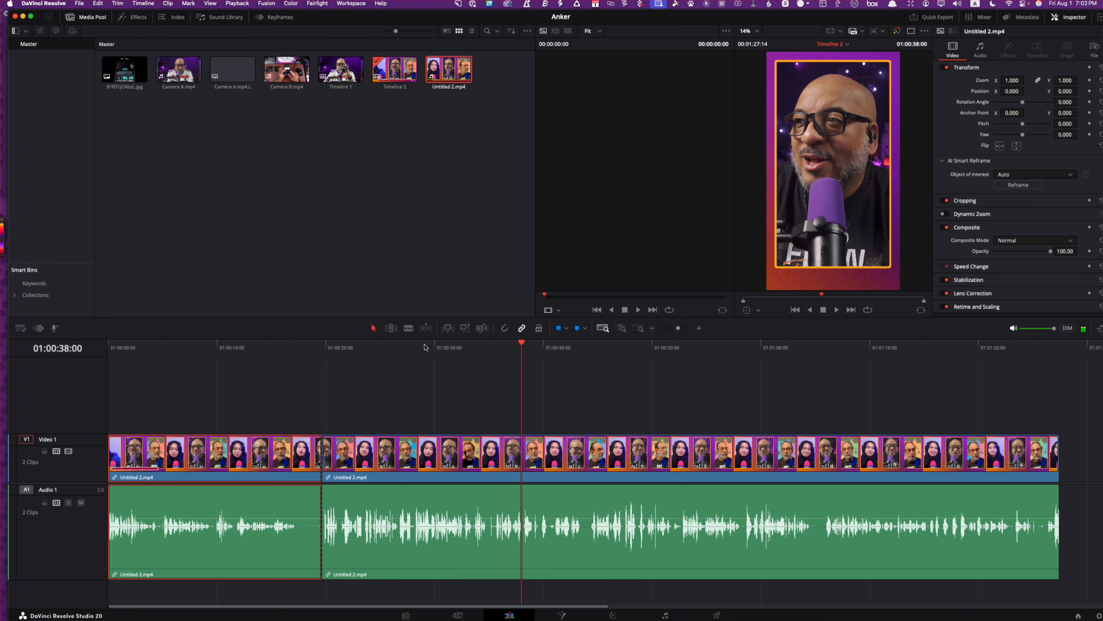
{"action": "left_click_drag", "start_coordinate": [523, 343], "coordinate": [483, 346]}
{"action": "key", "text": "space"}
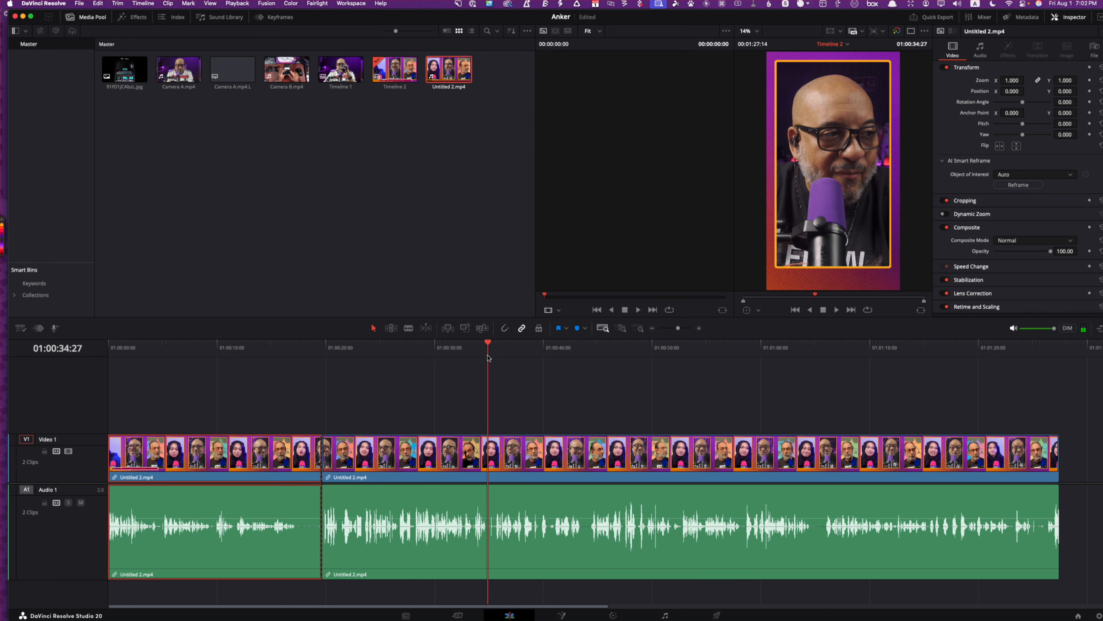
{"action": "key", "text": "space"}
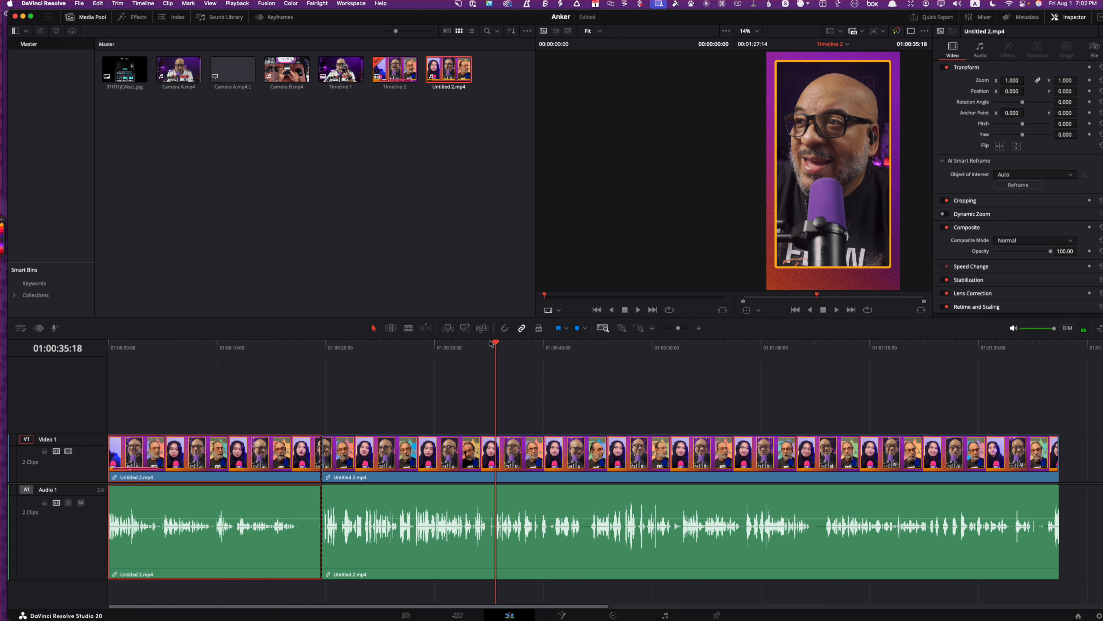
{"action": "left_click_drag", "start_coordinate": [491, 343], "coordinate": [488, 351]}
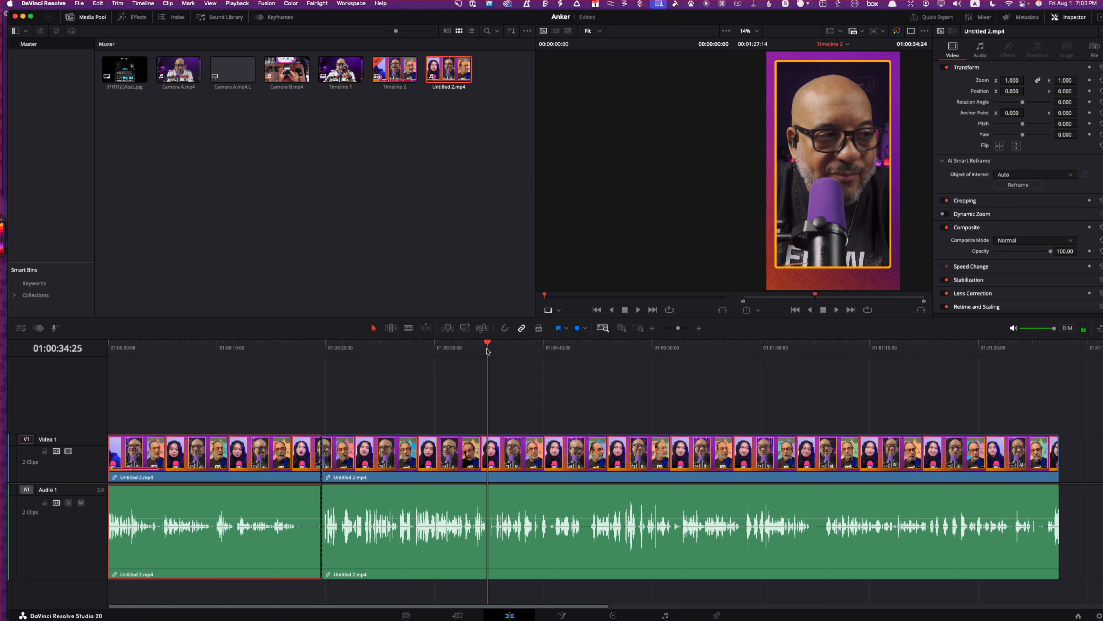
{"action": "key", "text": "super+b"}
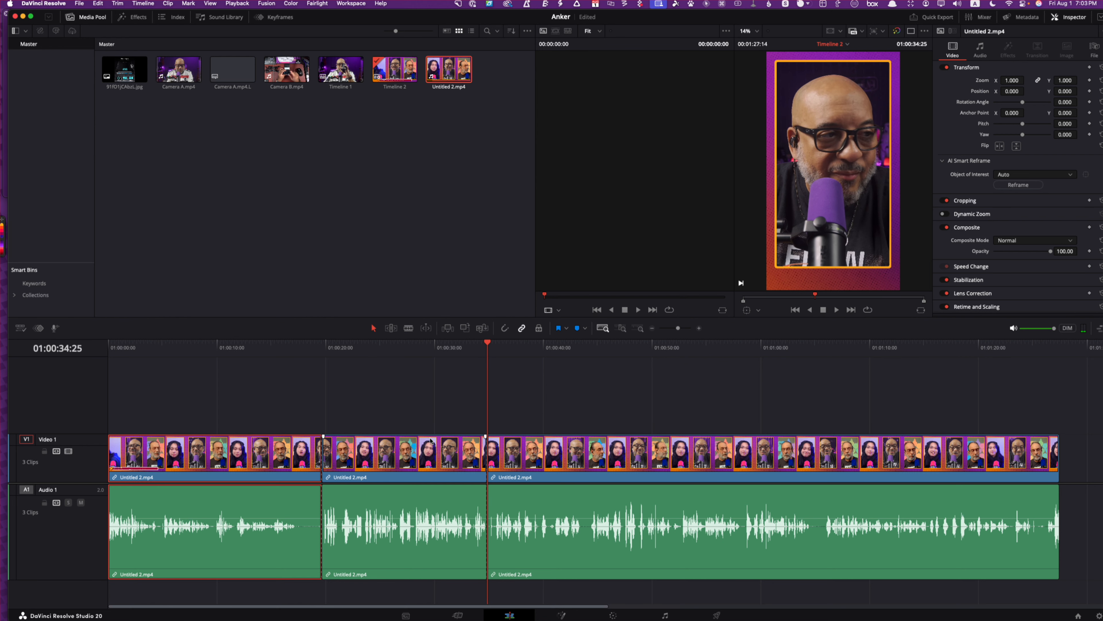
Run AI Smart Reframe on the middle clip only, with Object of Interest set to Auto
{"action": "left_click", "coordinate": [408, 464]}
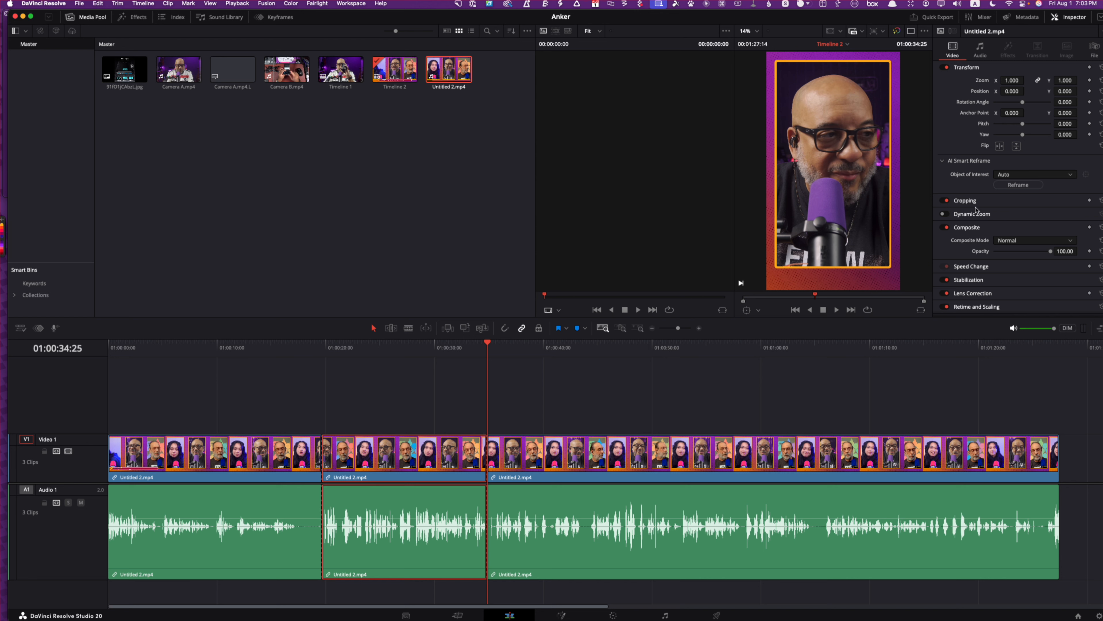
{"action": "left_click", "coordinate": [1019, 184]}
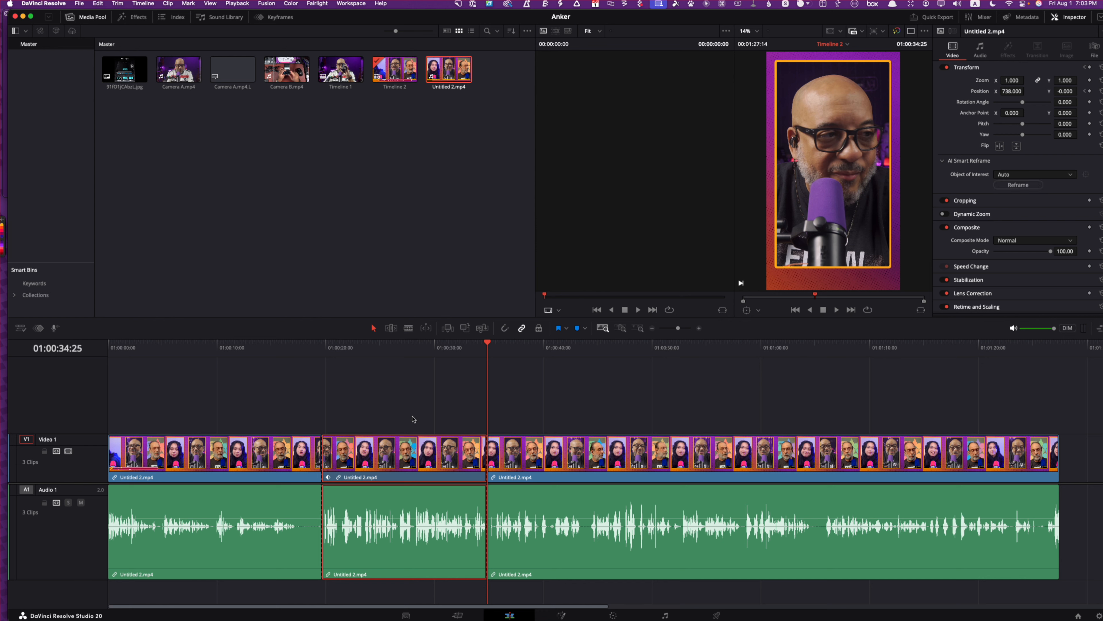
{"action": "left_click", "coordinate": [254, 348]}
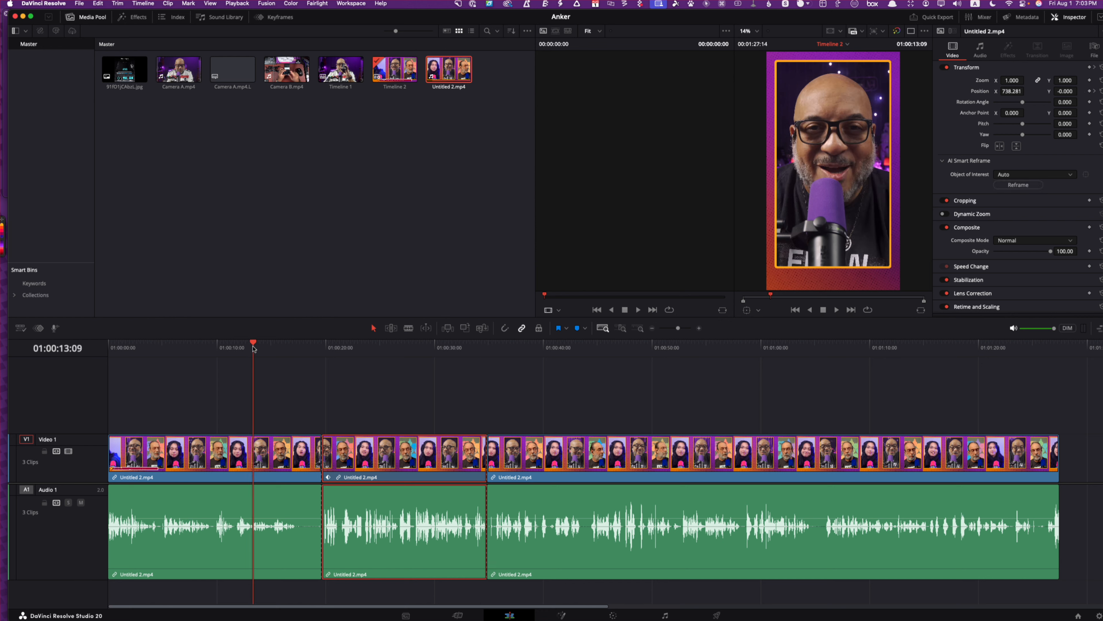
Play the reframed middle clip from near its start and across its end to check the framing of the speakers
{"action": "key", "text": "space"}
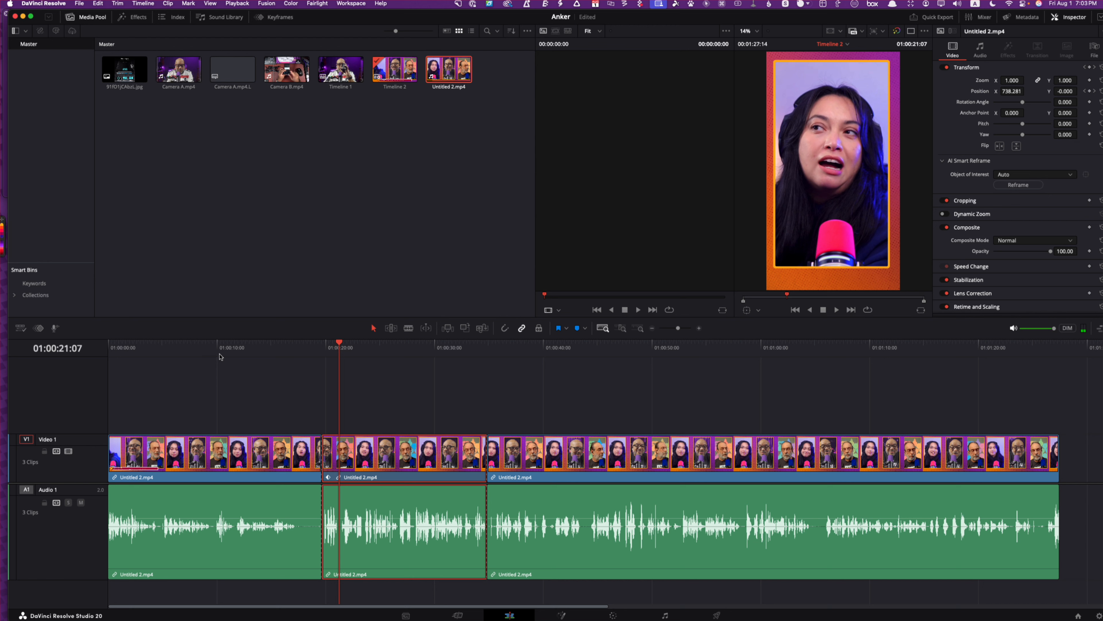
{"action": "left_click_drag", "start_coordinate": [493, 356], "coordinate": [479, 346]}
{"action": "key", "text": "space"}
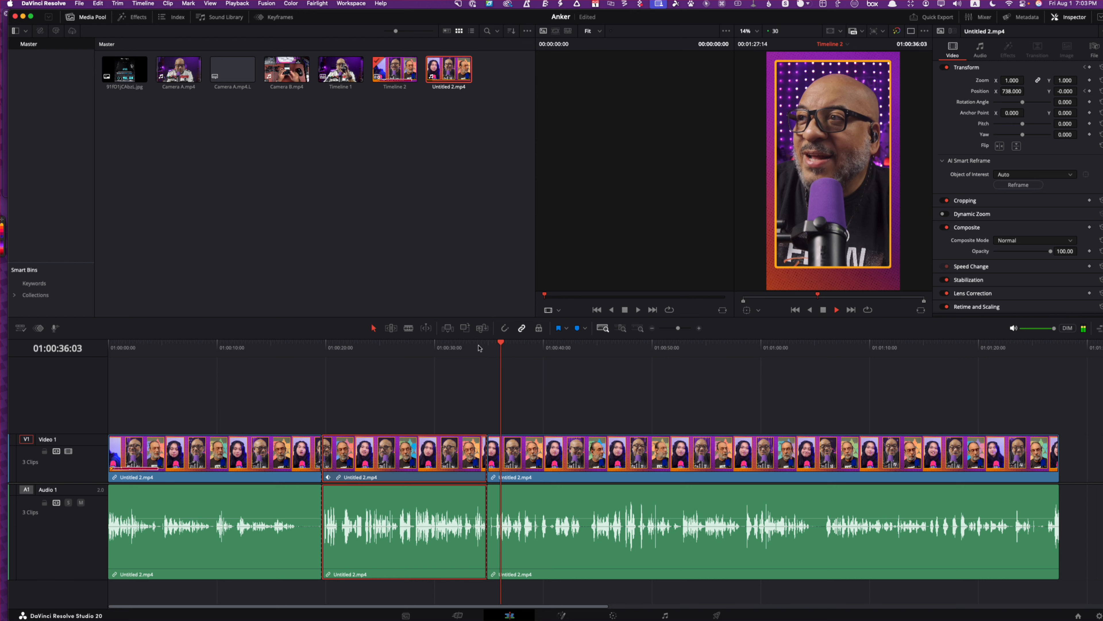
{"action": "key", "text": "space"}
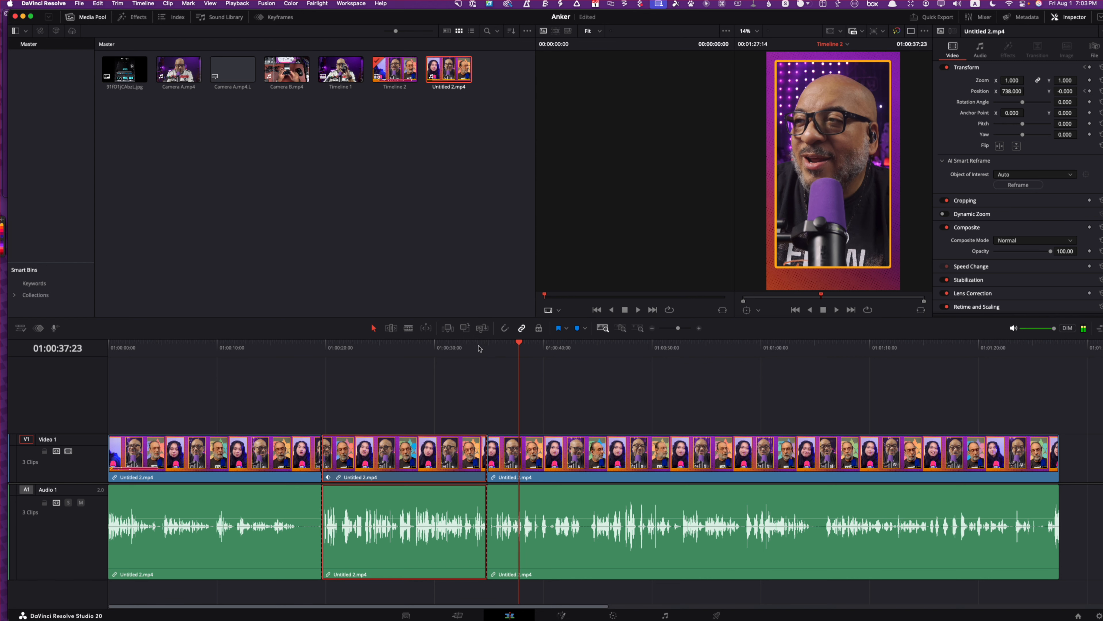
Ripple-trim the silence off the end of the first clip at 01:00:17:08 and play across the new cut
{"action": "left_click_drag", "start_coordinate": [286, 354], "coordinate": [296, 354]}
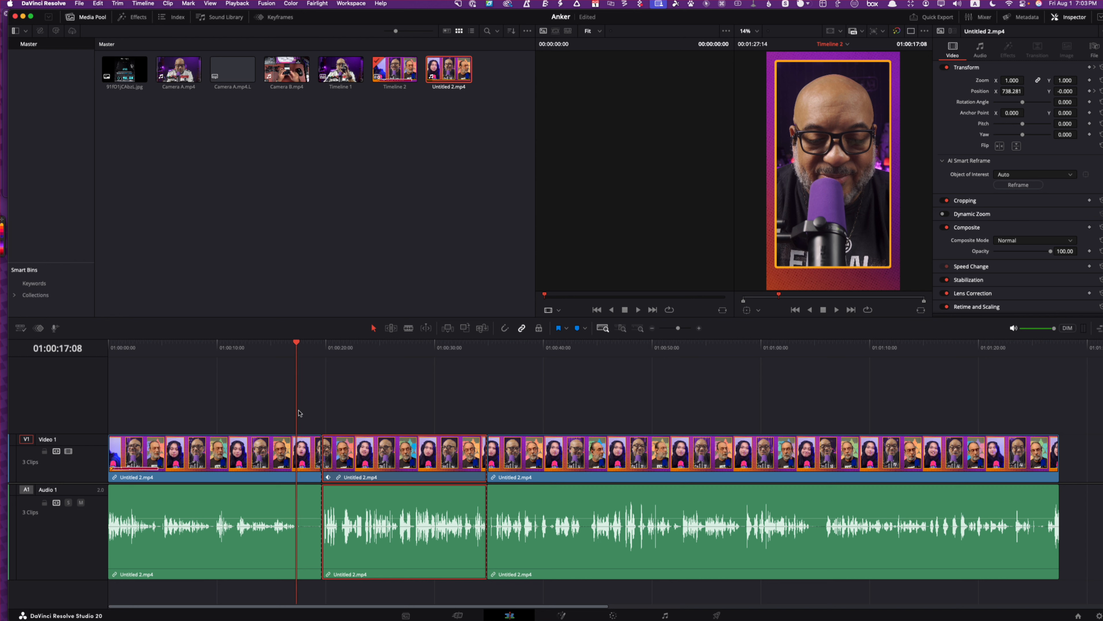
{"action": "left_click", "coordinate": [274, 414]}
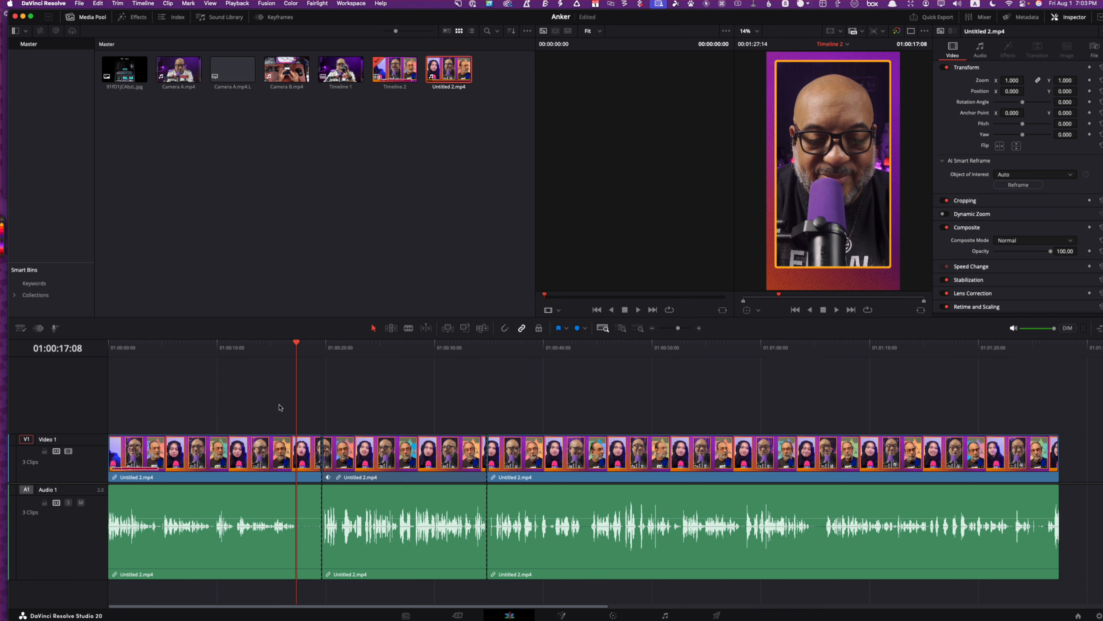
{"action": "key", "text": "super+z"}
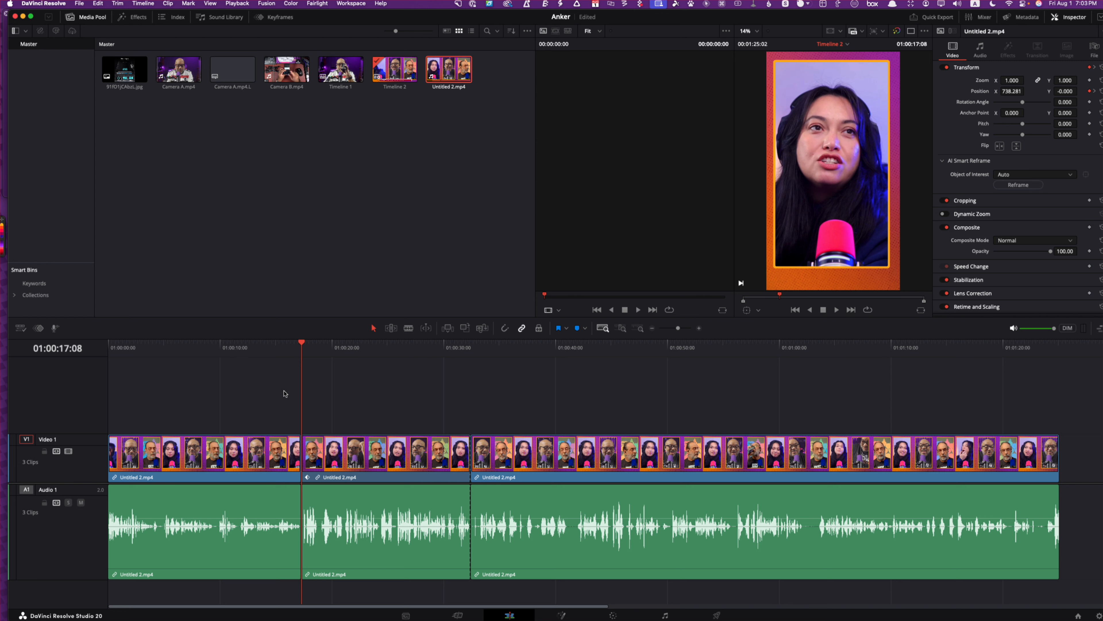
{"action": "left_click", "coordinate": [297, 346]}
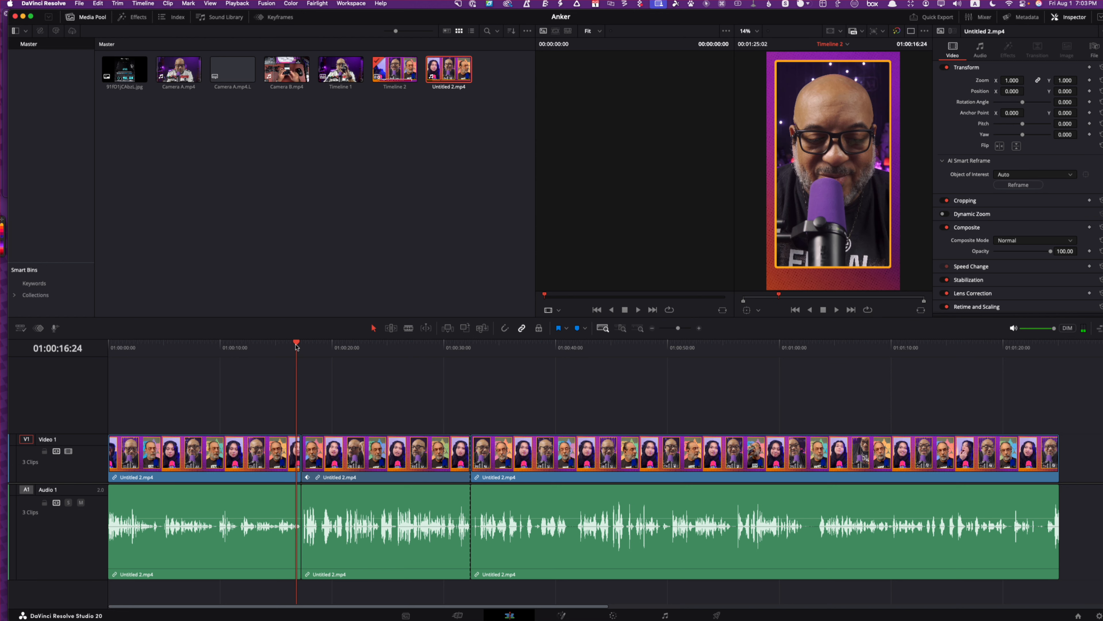
{"action": "key", "text": "space"}
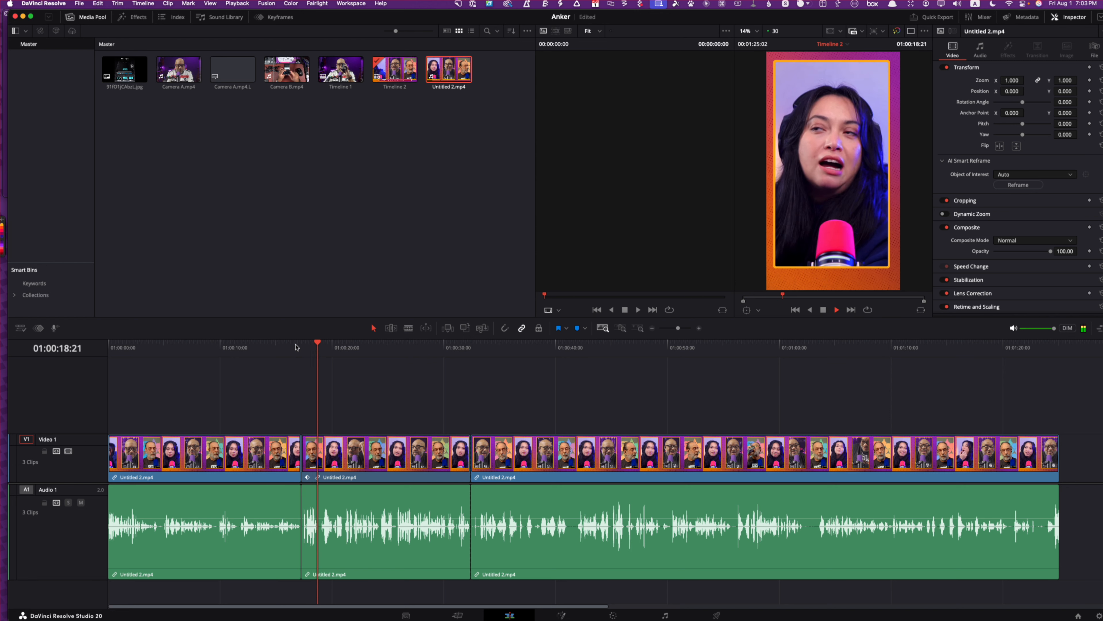
{"action": "key", "text": "space"}
Trim the start of the third clip to 01:00:33:07 and close the gap left before it
{"action": "left_click_drag", "start_coordinate": [316, 346], "coordinate": [480, 346]}
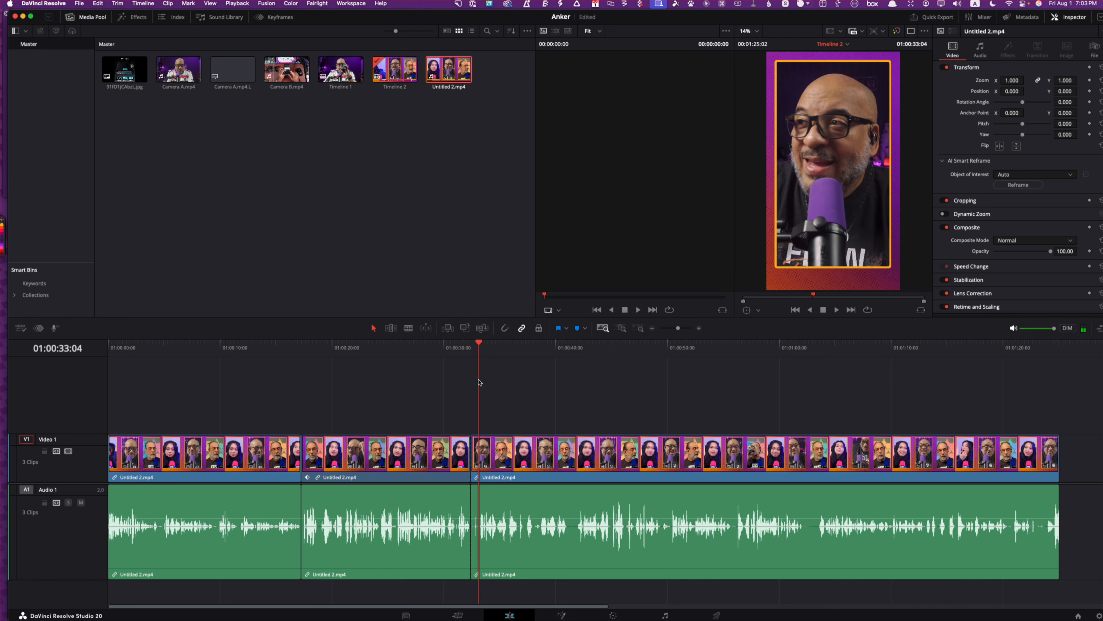
{"action": "scroll", "coordinate": [479, 383], "scroll_direction": "up", "scroll_amount": 5}
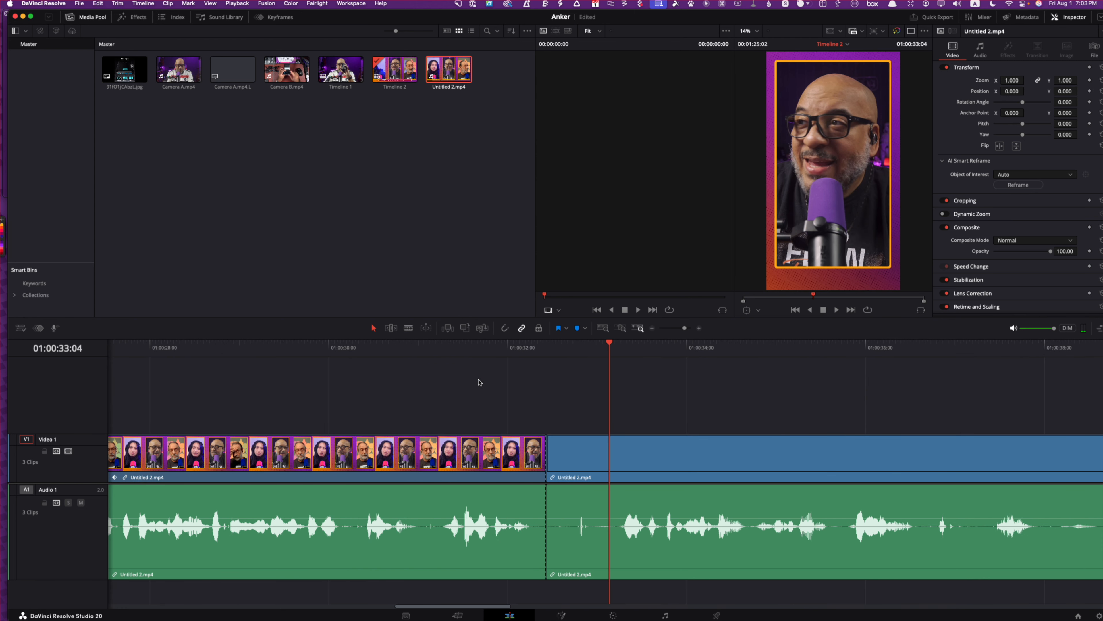
{"action": "left_click_drag", "start_coordinate": [610, 343], "coordinate": [619, 346]}
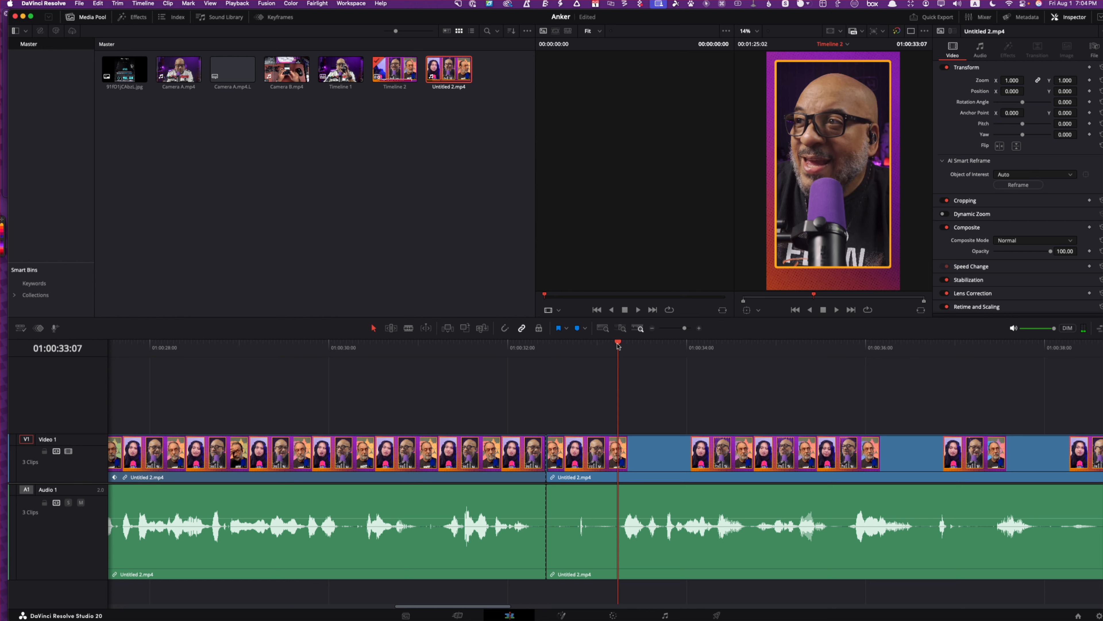
{"action": "key", "text": "shift+bracketleft"}
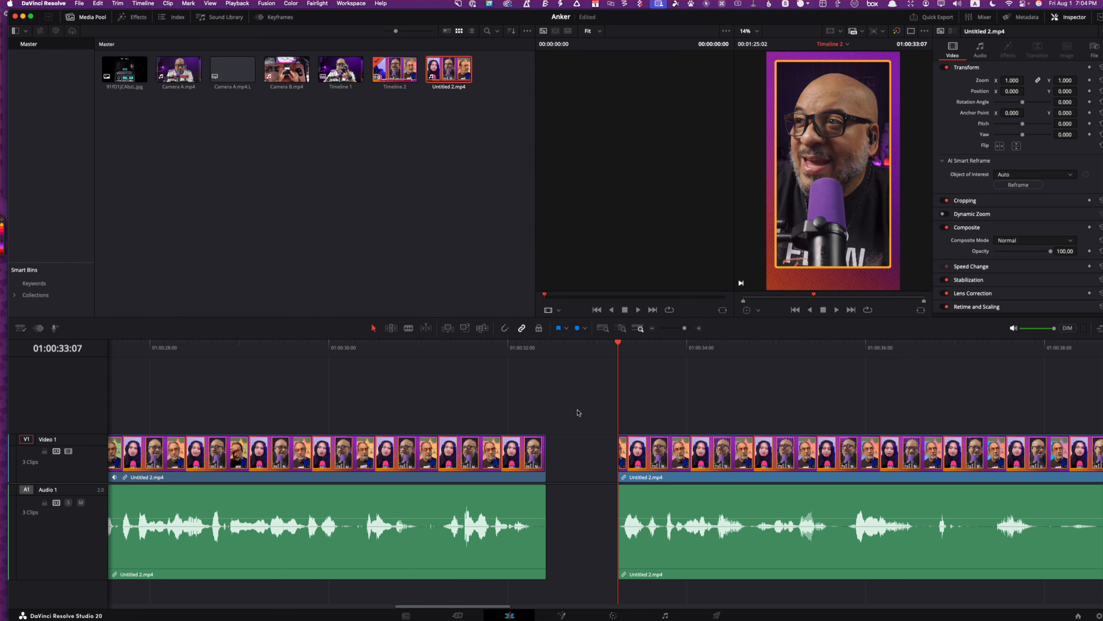
{"action": "left_click", "coordinate": [595, 458]}
{"action": "key", "text": "Delete"}
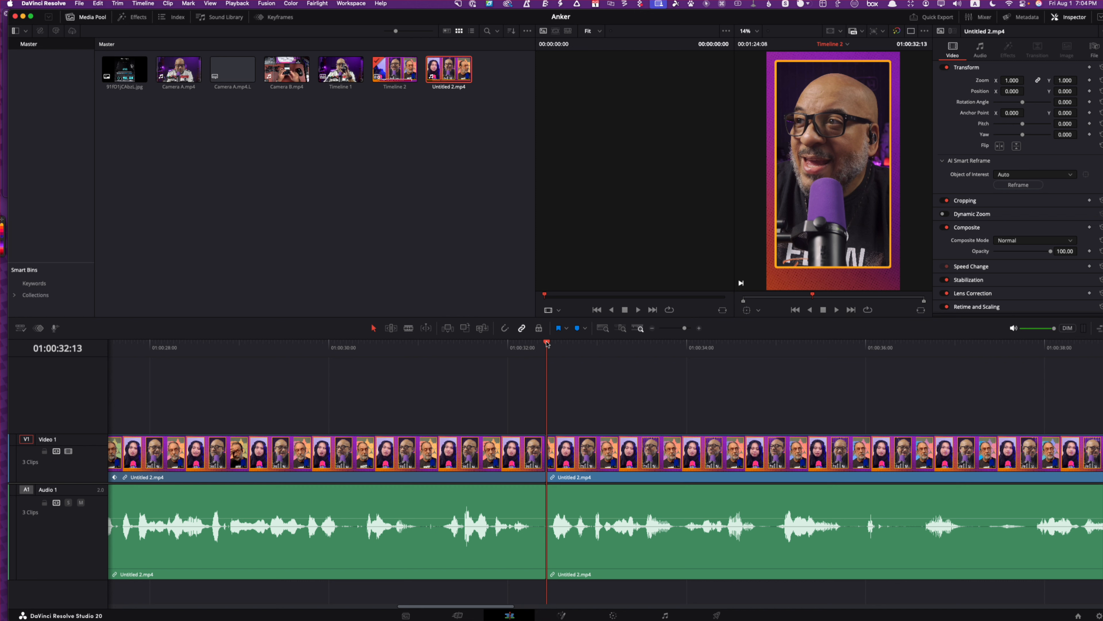
Play on from the second cut, split the third clip at 01:00:35:23, and trim out the short sound after the split, closing the gap
{"action": "left_click_drag", "start_coordinate": [547, 342], "coordinate": [544, 350]}
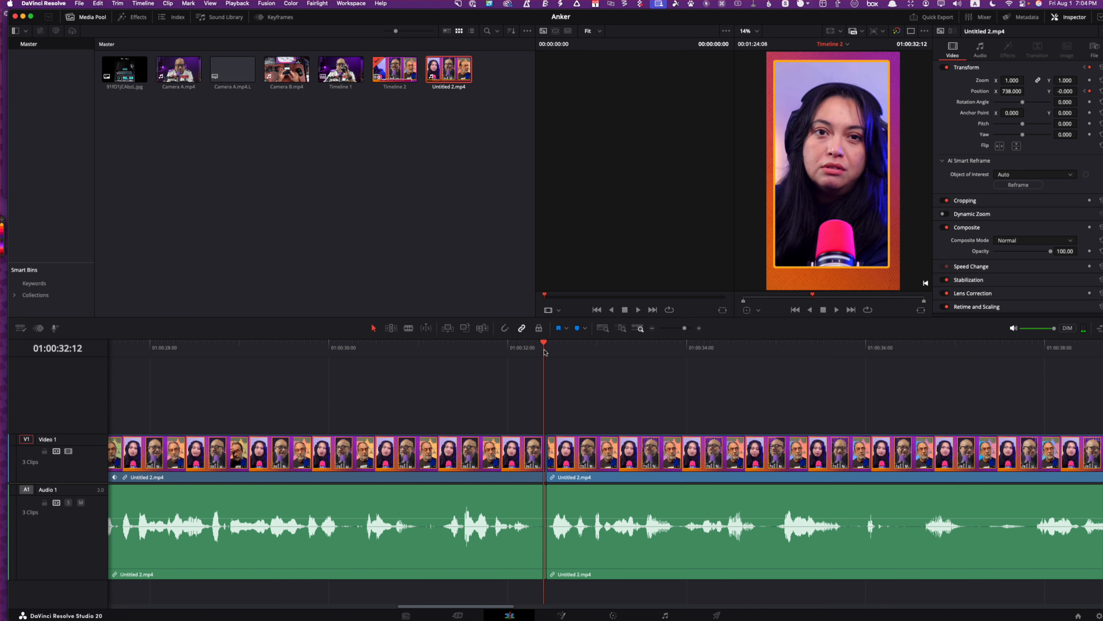
{"action": "key", "text": "space"}
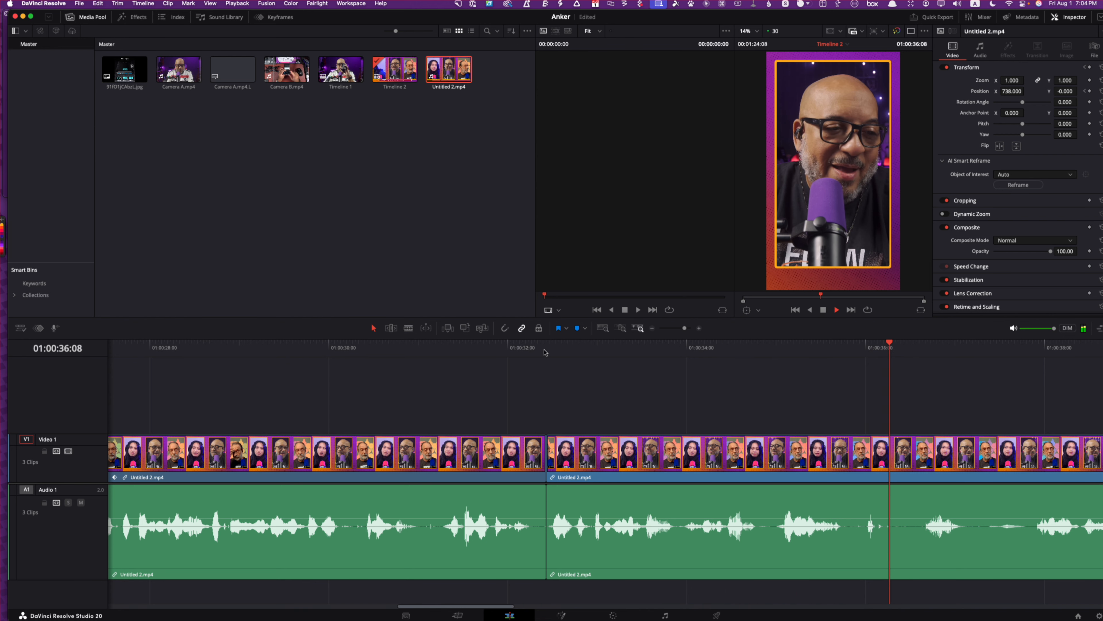
{"action": "key", "text": "space"}
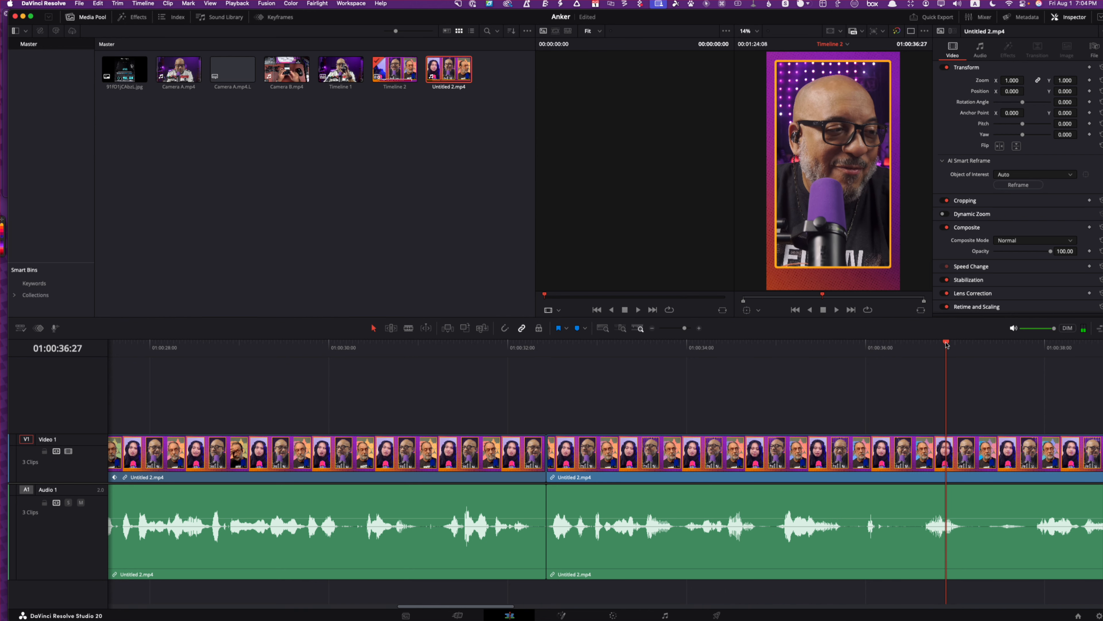
{"action": "left_click_drag", "start_coordinate": [947, 344], "coordinate": [844, 377]}
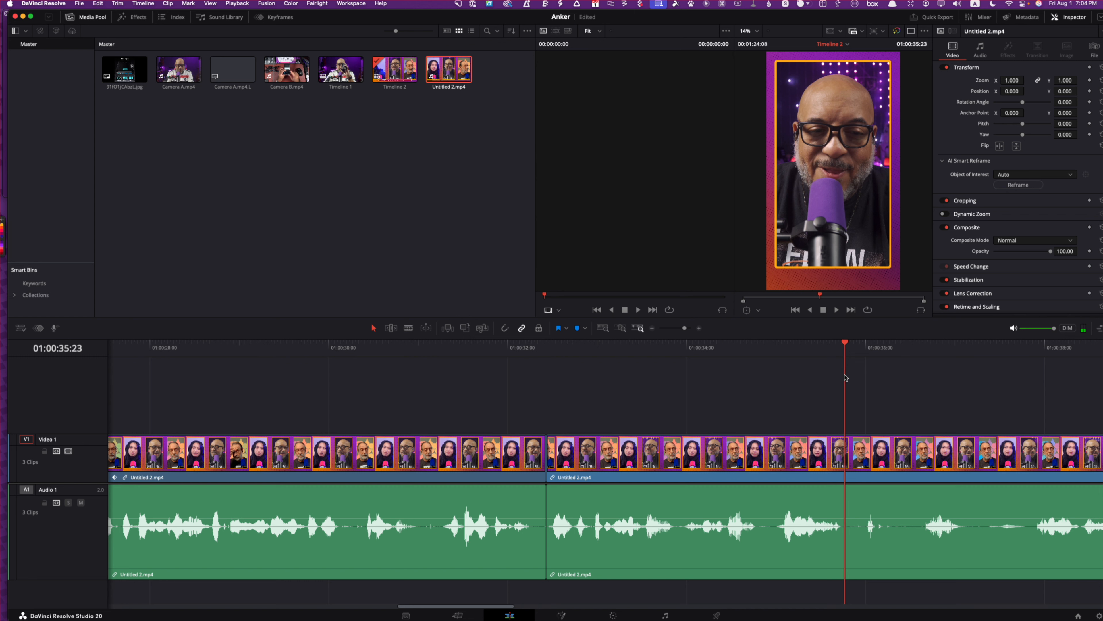
{"action": "left_click", "coordinate": [846, 464]}
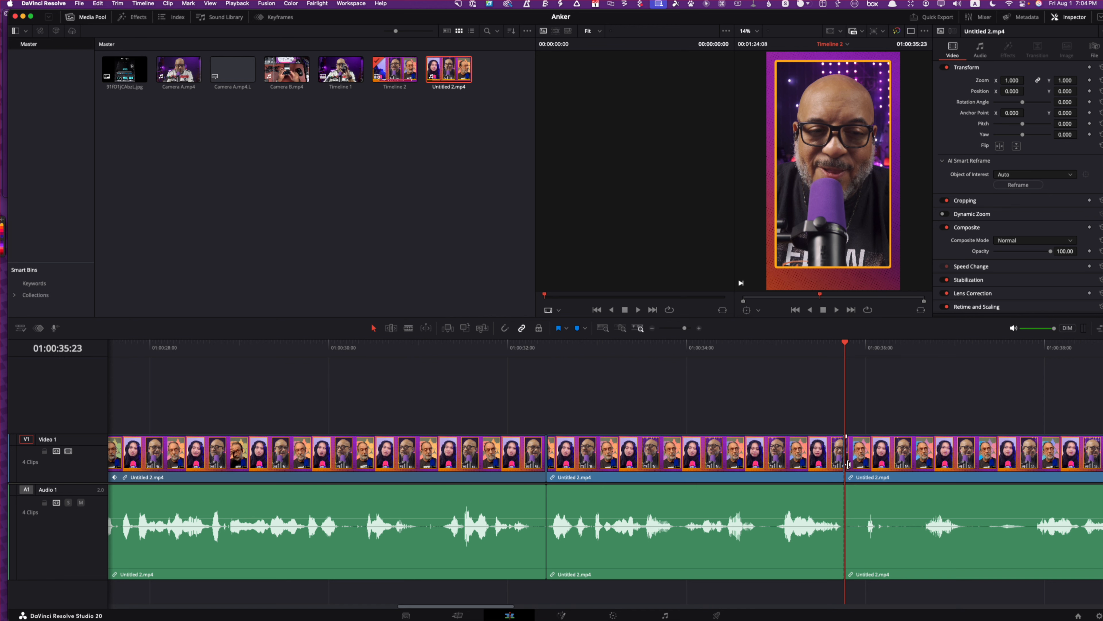
{"action": "left_click_drag", "start_coordinate": [848, 464], "coordinate": [929, 467]}
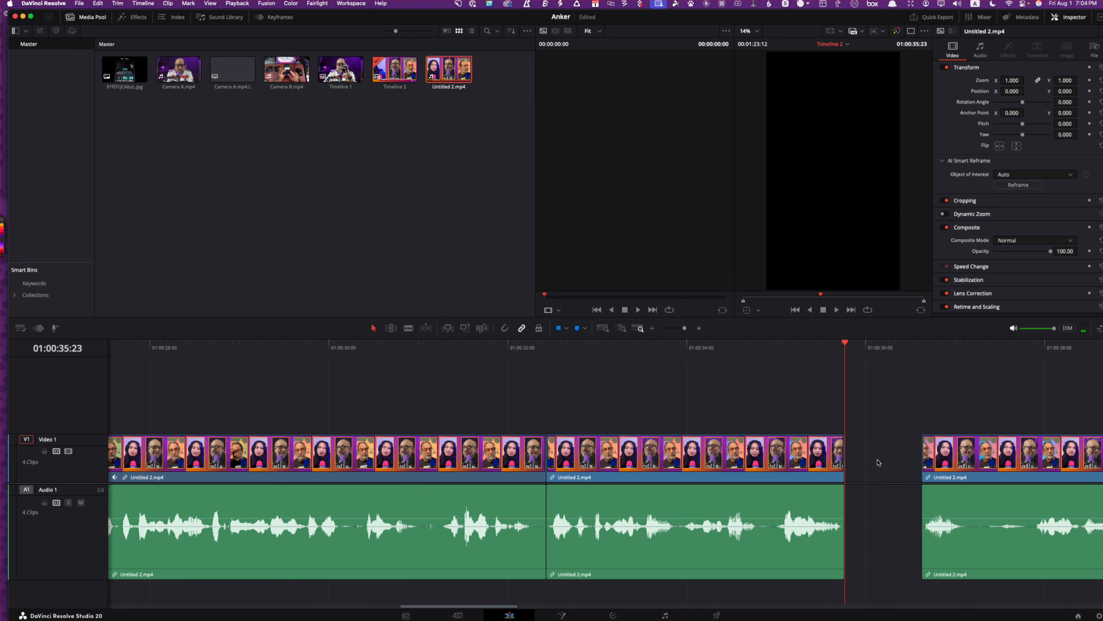
{"action": "left_click", "coordinate": [879, 462]}
{"action": "key", "text": "BackSpace"}
Play on from the latest cut and split the clip at both ends of the silent pause that starts at 01:00:39:09
{"action": "left_click", "coordinate": [827, 350]}
{"action": "key", "text": "space"}
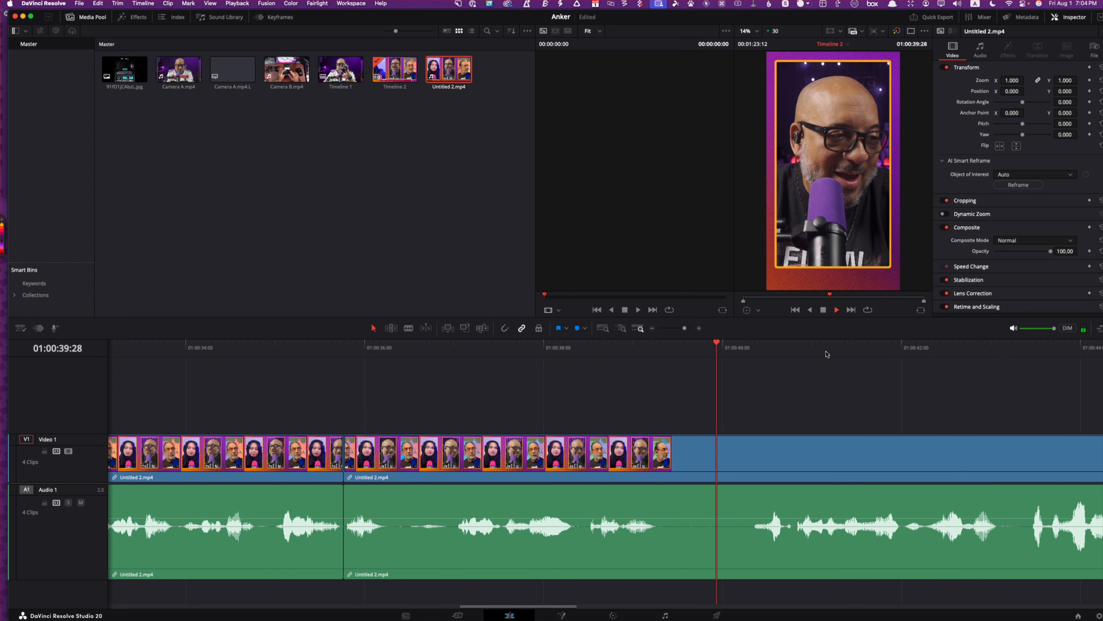
{"action": "key", "text": "space"}
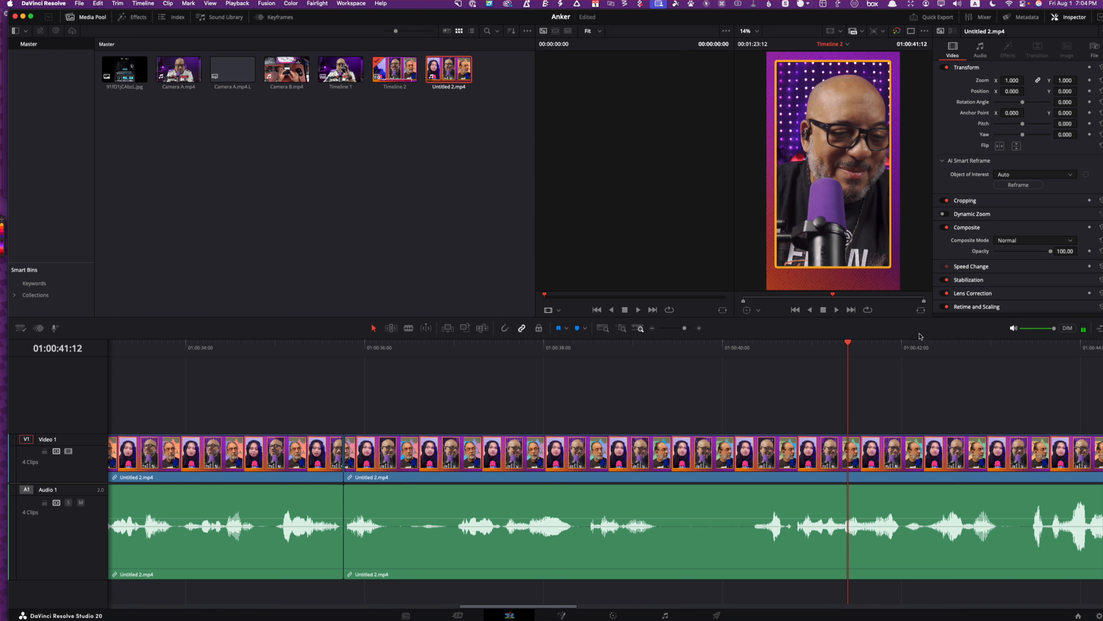
{"action": "left_click_drag", "start_coordinate": [852, 343], "coordinate": [659, 391]}
{"action": "key", "text": "b"}
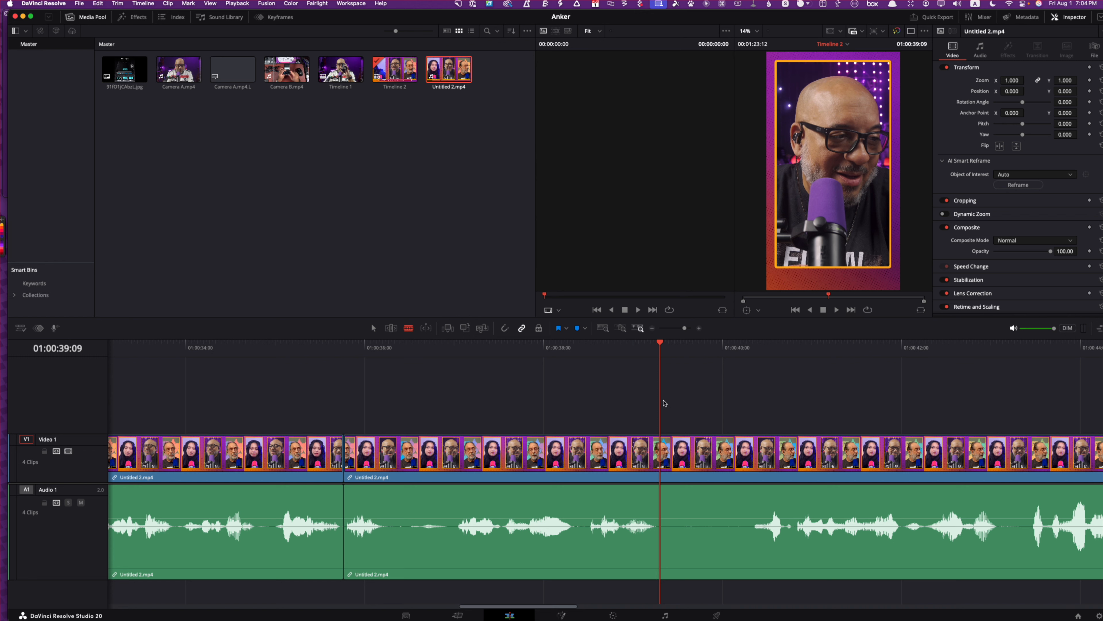
{"action": "left_click", "coordinate": [661, 452]}
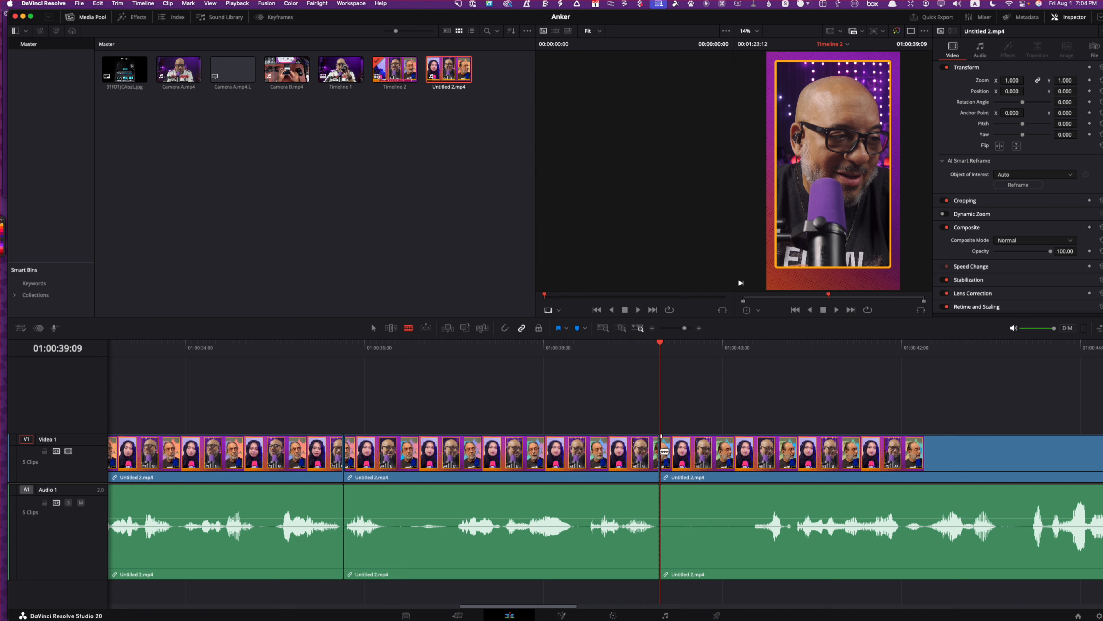
{"action": "left_click", "coordinate": [752, 452]}
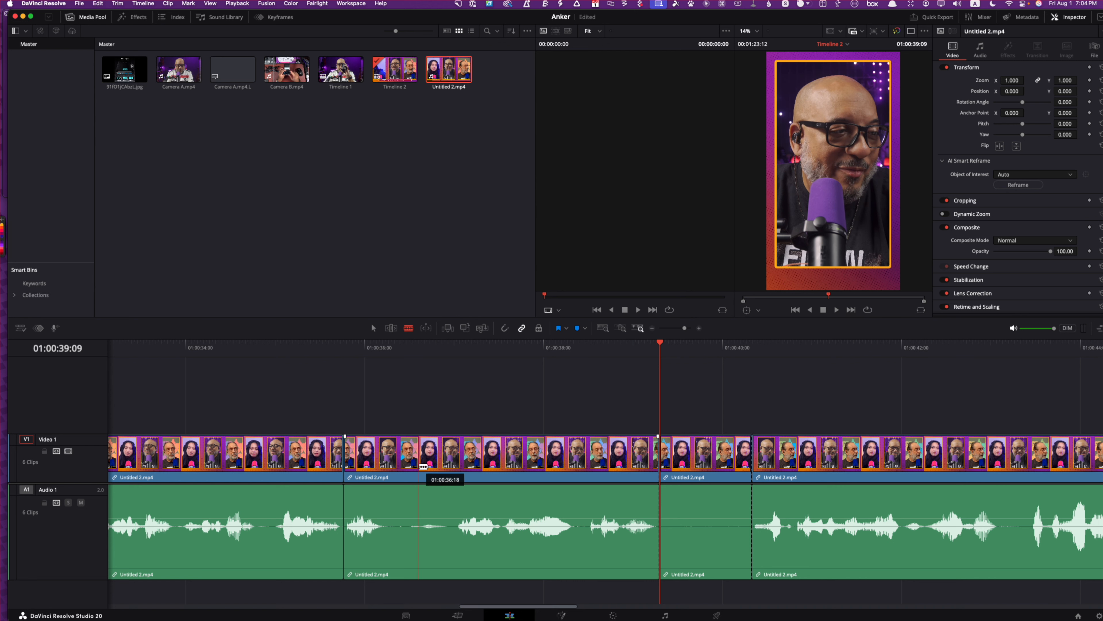
Isolate the nearly silent section between about 01:00:36:09 and 01:00:37:00 and ripple-delete it
{"action": "left_click", "coordinate": [392, 452]}
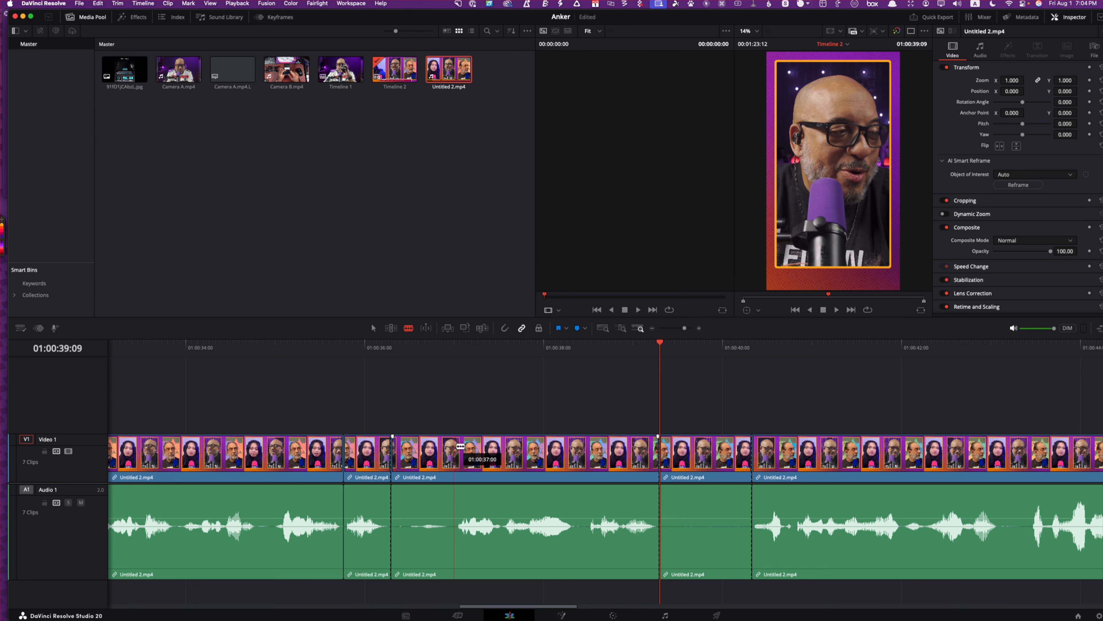
{"action": "left_click", "coordinate": [452, 452]}
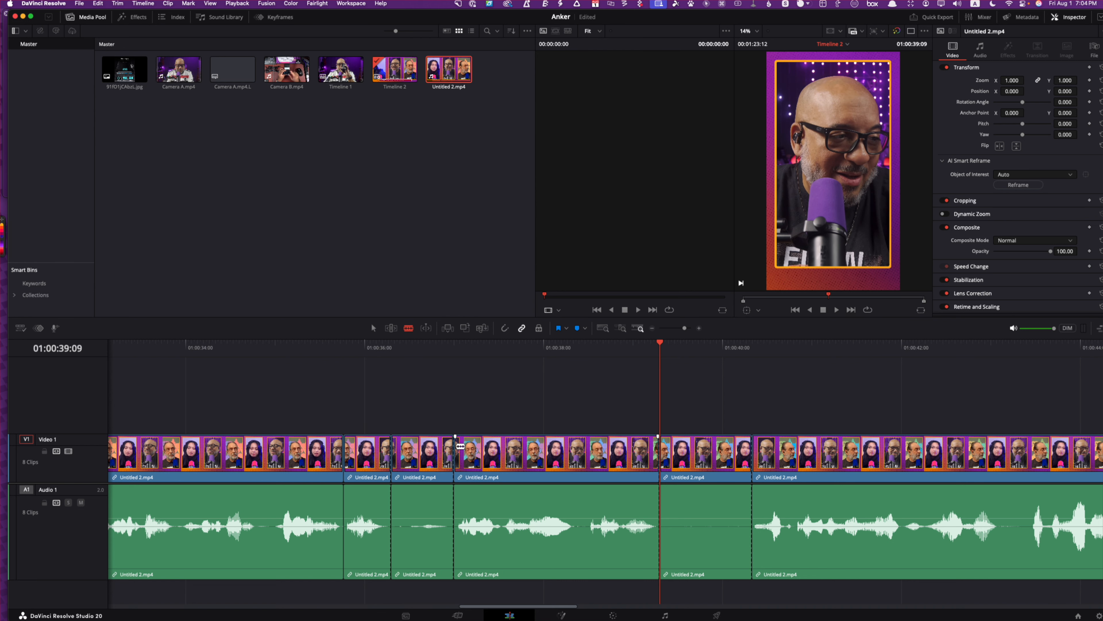
{"action": "left_click", "coordinate": [423, 458]}
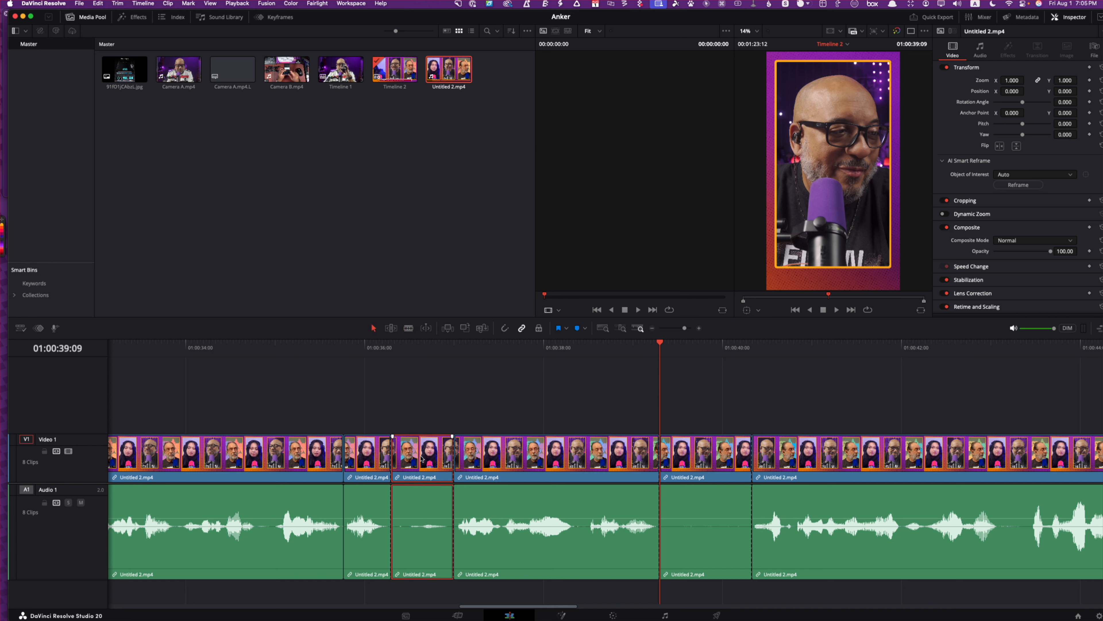
{"action": "key", "text": "BackSpace"}
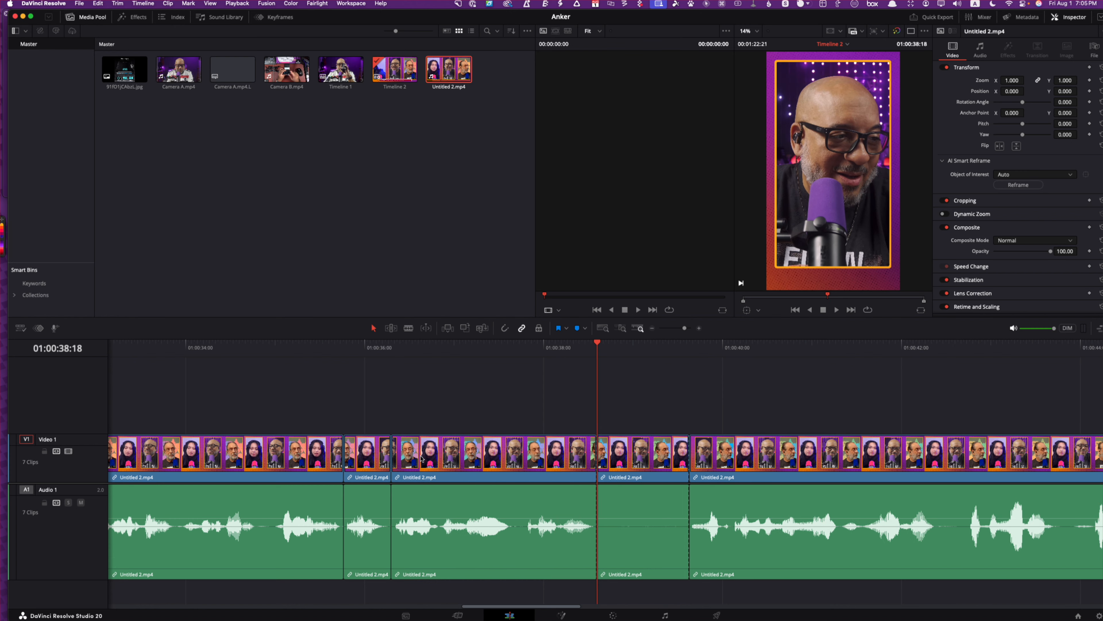
Ripple-delete the isolated silent clip starting at 01:00:38:18 and play on to find the end of the segment
{"action": "left_click", "coordinate": [631, 519]}
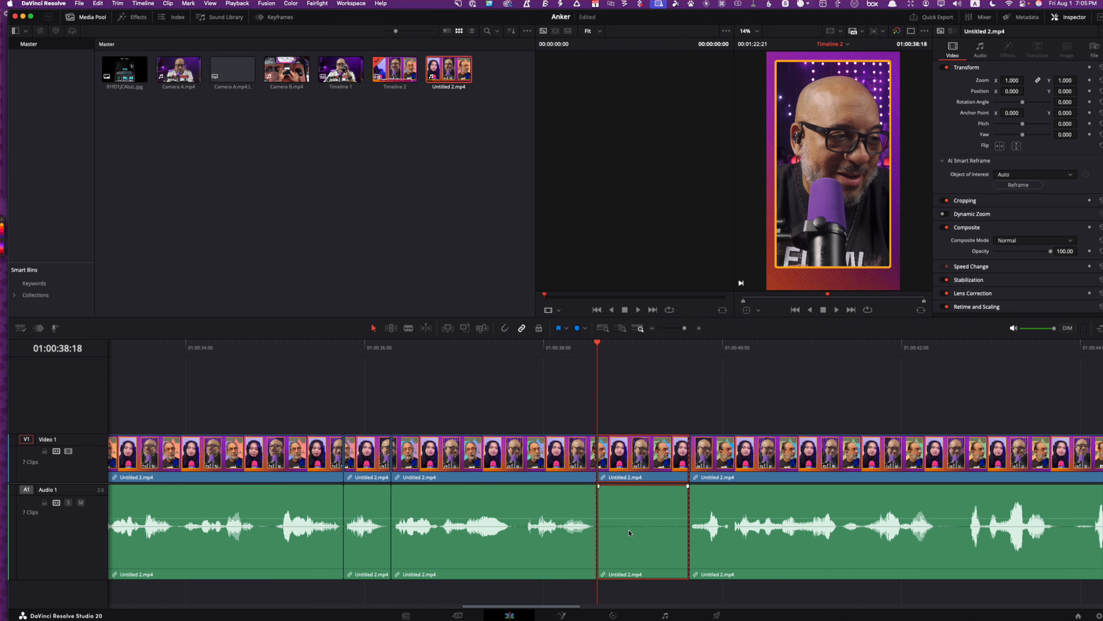
{"action": "key", "text": "BackSpace"}
{"action": "left_click", "coordinate": [311, 358]}
{"action": "key", "text": "space"}
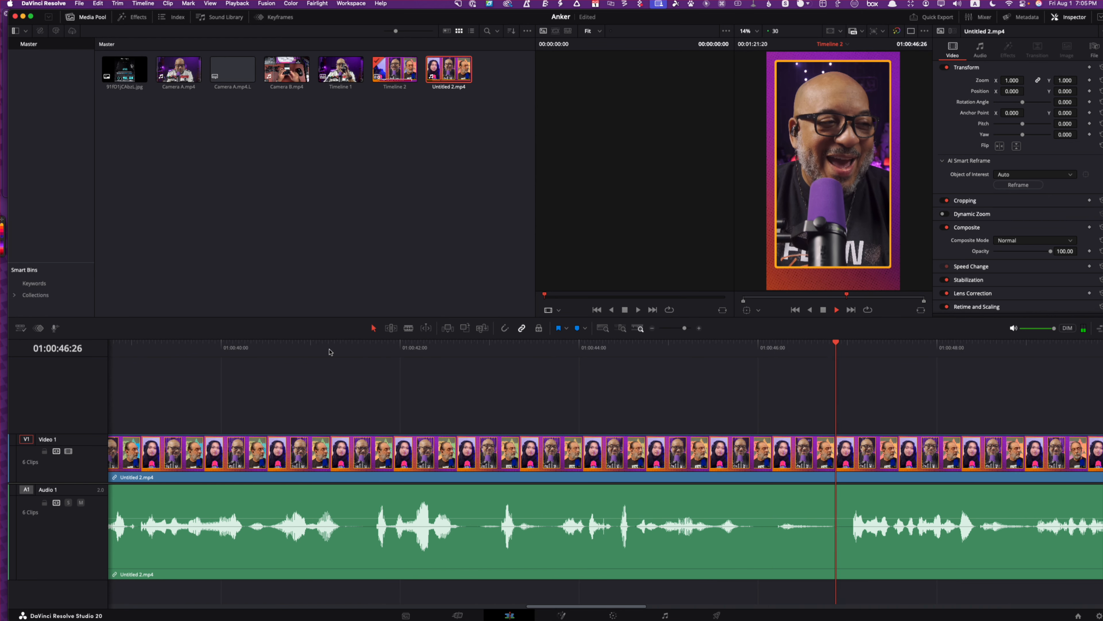
{"action": "key", "text": "space"}
Cut the recording at the pause ending at about 01:00:45:29, play on past it, and delete the entire remaining clip
{"action": "left_click_drag", "start_coordinate": [839, 341], "coordinate": [756, 356]}
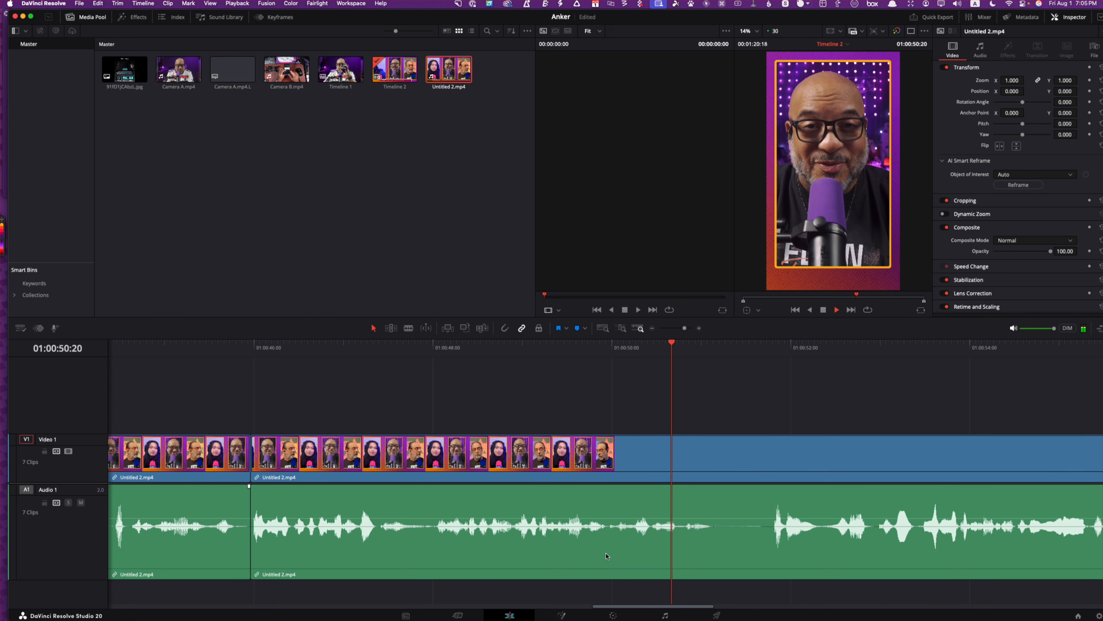
{"action": "key", "text": "space"}
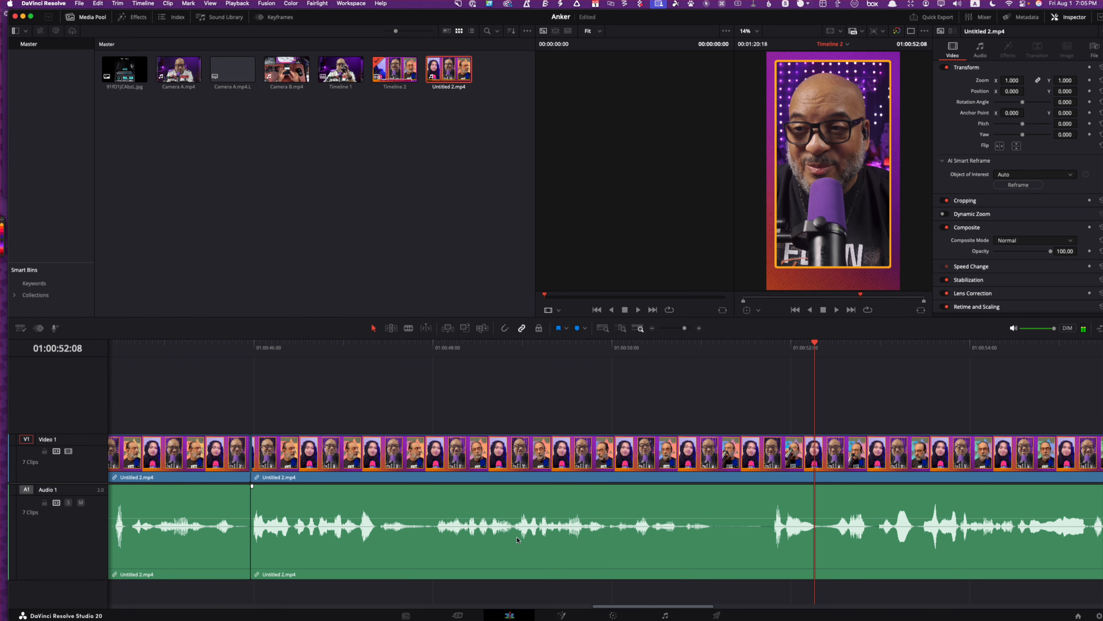
{"action": "left_click", "coordinate": [624, 563]}
{"action": "key", "text": "Delete"}
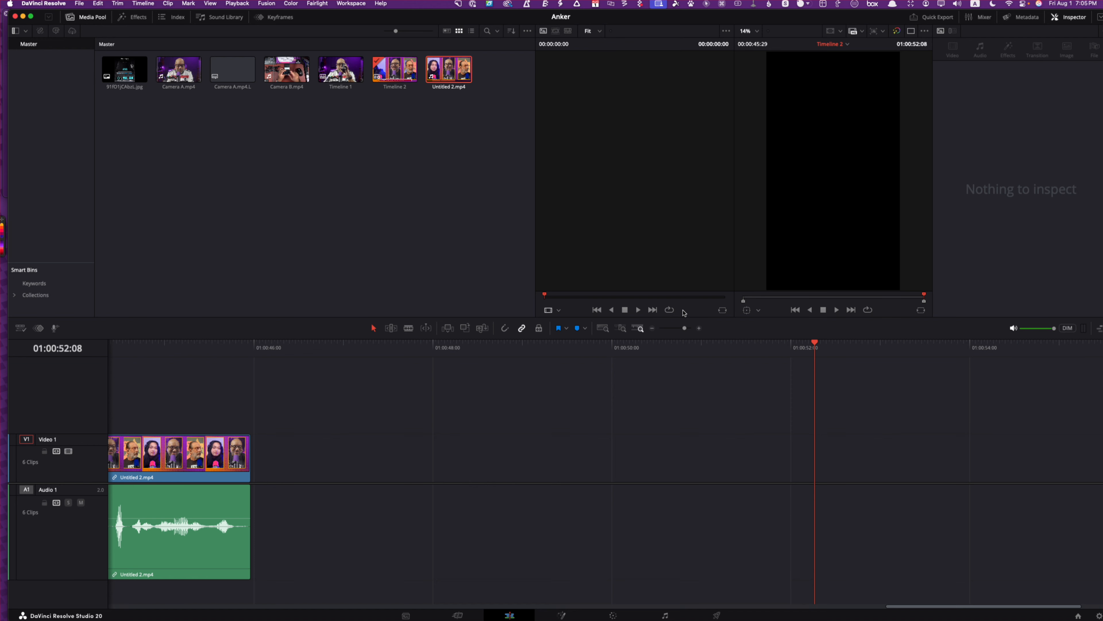
Return the playhead to the start of the timeline and play the tightened edit through to about 01:00:22:12
{"action": "key", "text": "shift+z"}
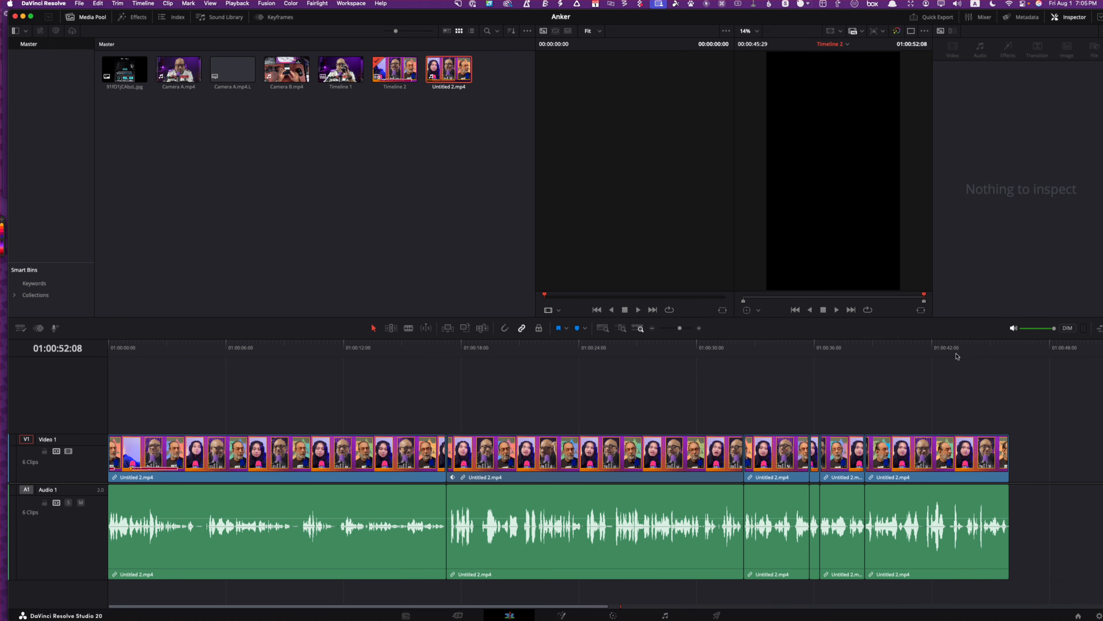
{"action": "left_click", "coordinate": [988, 350]}
{"action": "left_click", "coordinate": [1004, 350]}
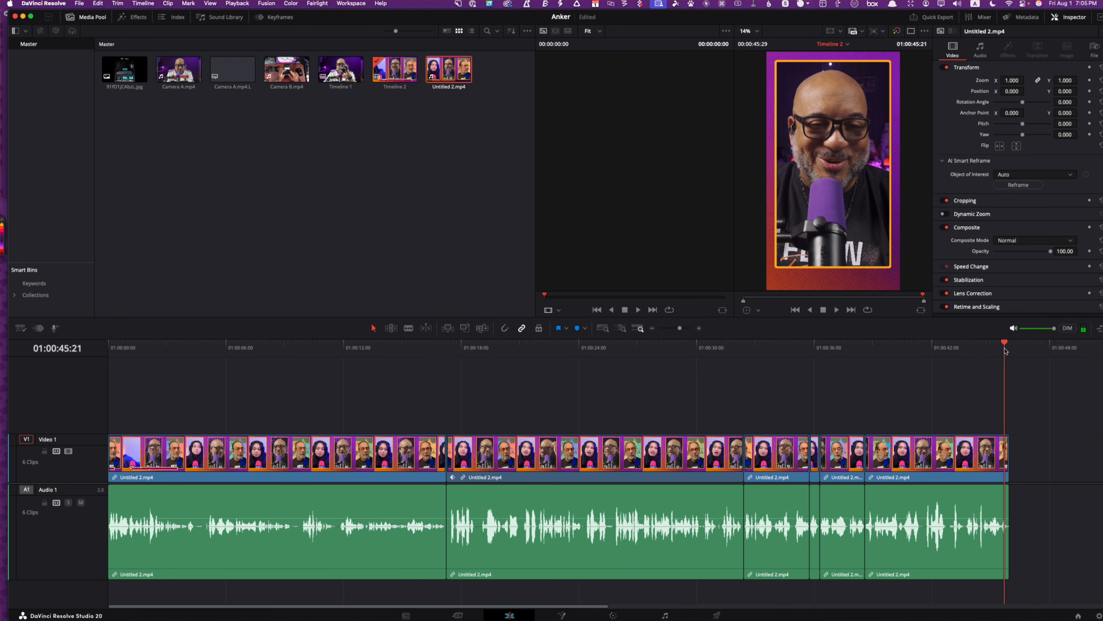
{"action": "left_click_drag", "start_coordinate": [1005, 350], "coordinate": [81, 393]}
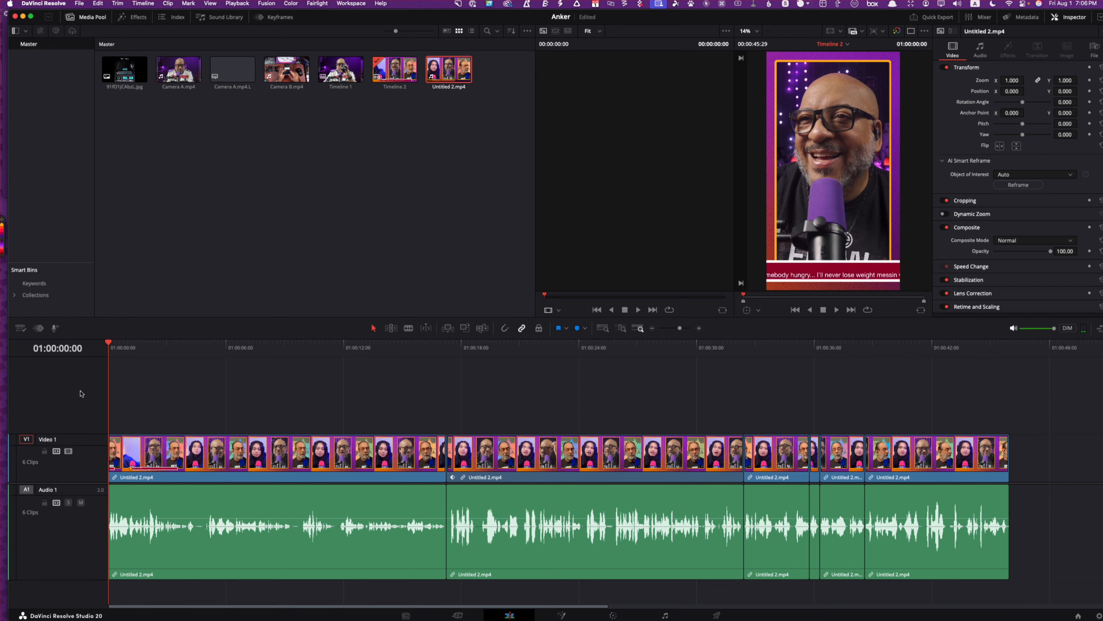
{"action": "key", "text": "space"}
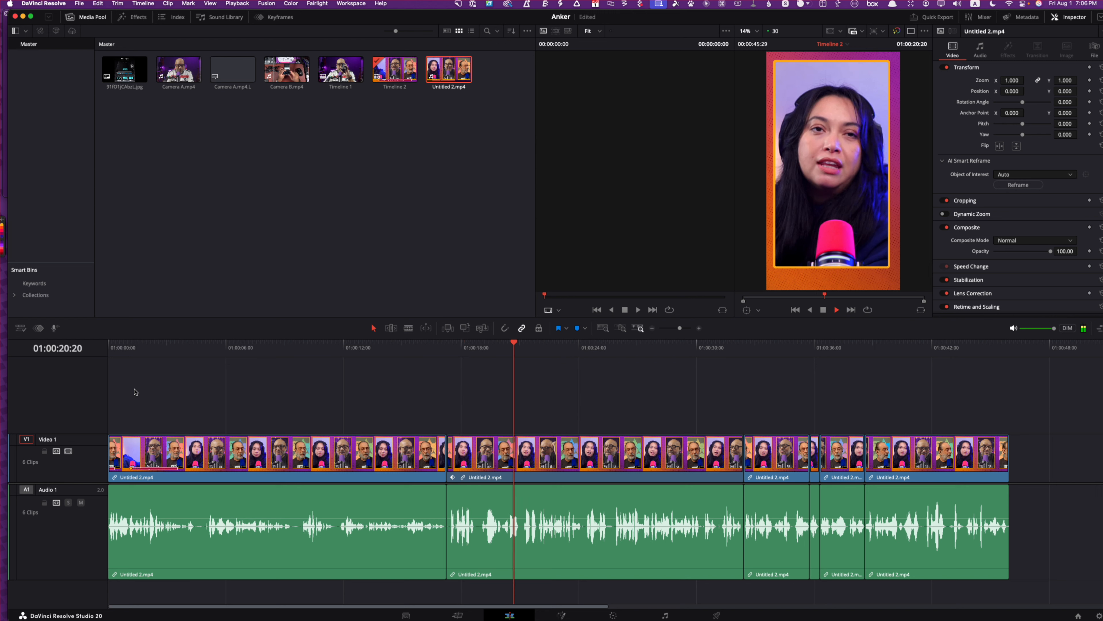
{"action": "key", "text": "space"}
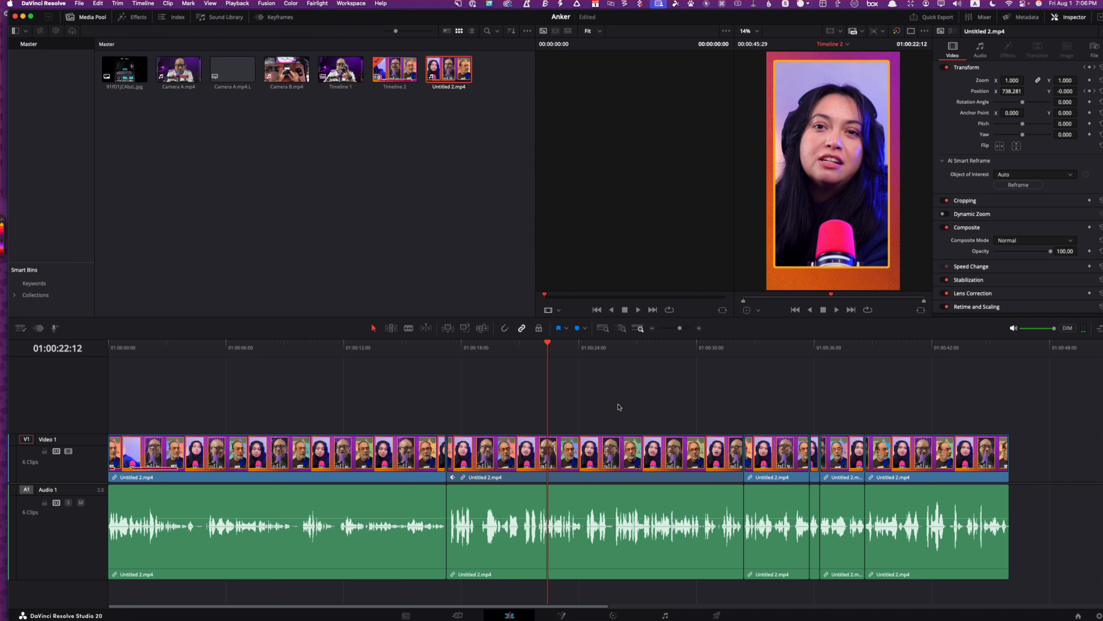
Roll the cut between the first and second clips slightly later, and select the second clip's audio to show its audio settings
{"action": "left_click", "coordinate": [583, 506]}
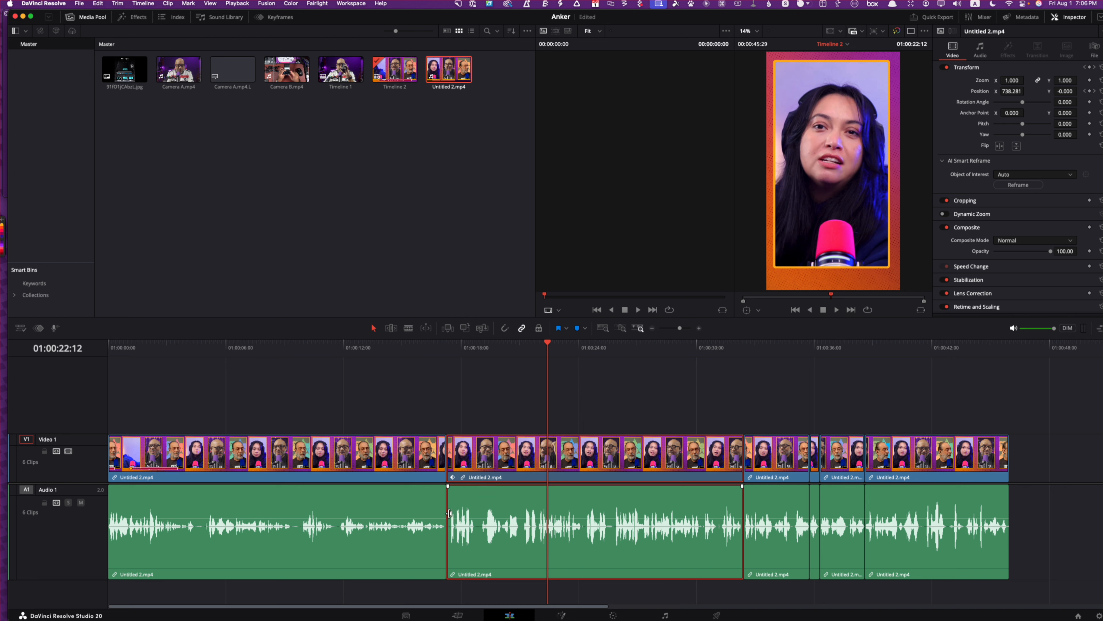
{"action": "left_click", "coordinate": [442, 506]}
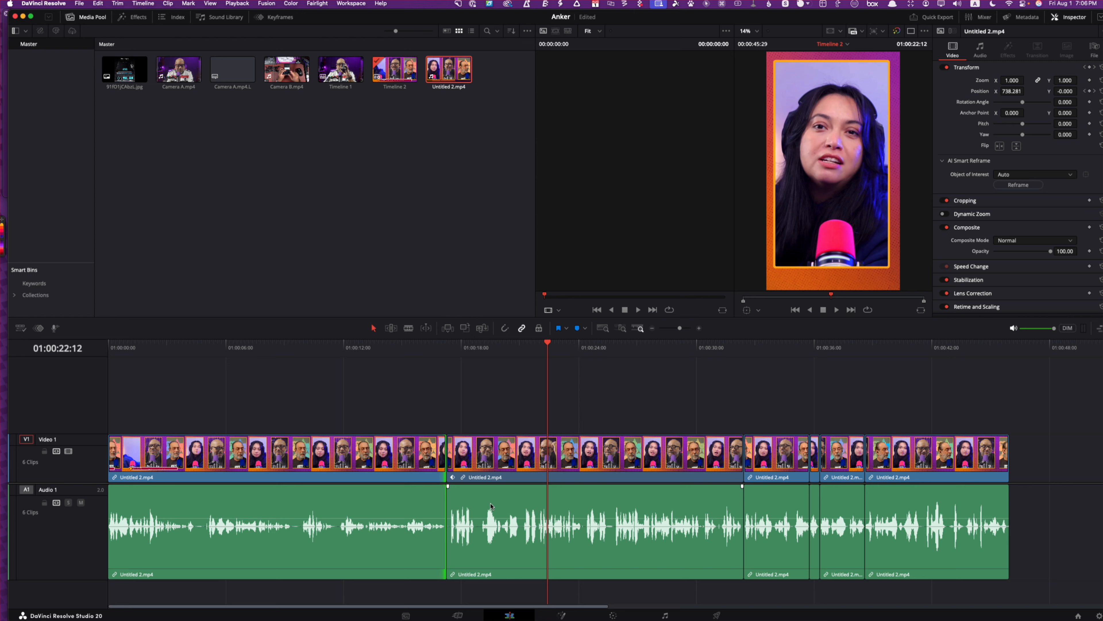
{"action": "left_click", "coordinate": [513, 504]}
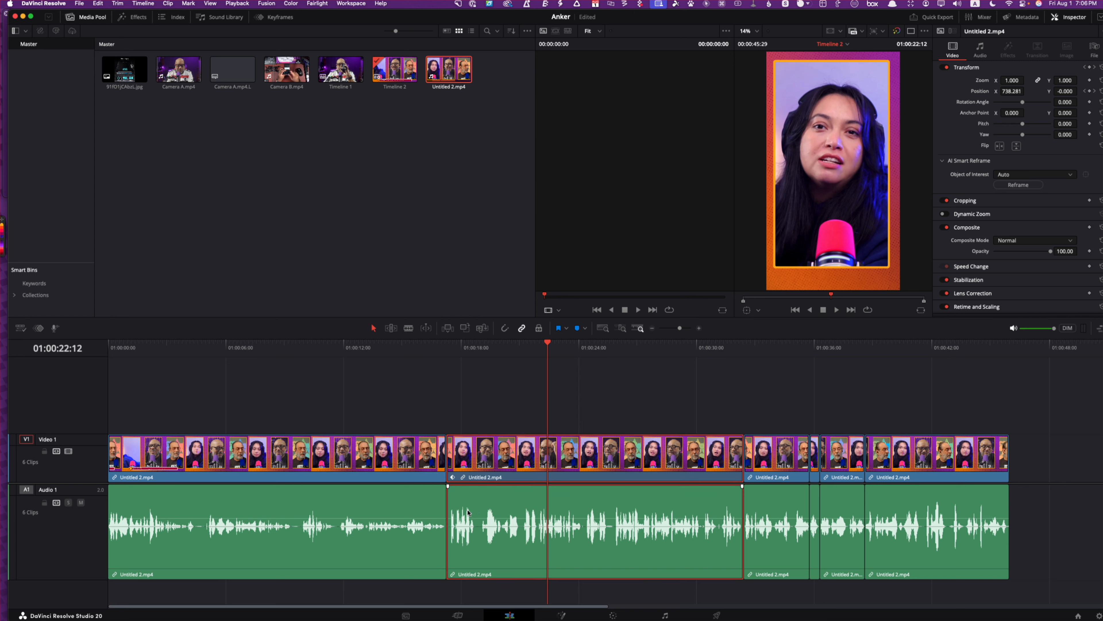
{"action": "left_click", "coordinate": [443, 537]}
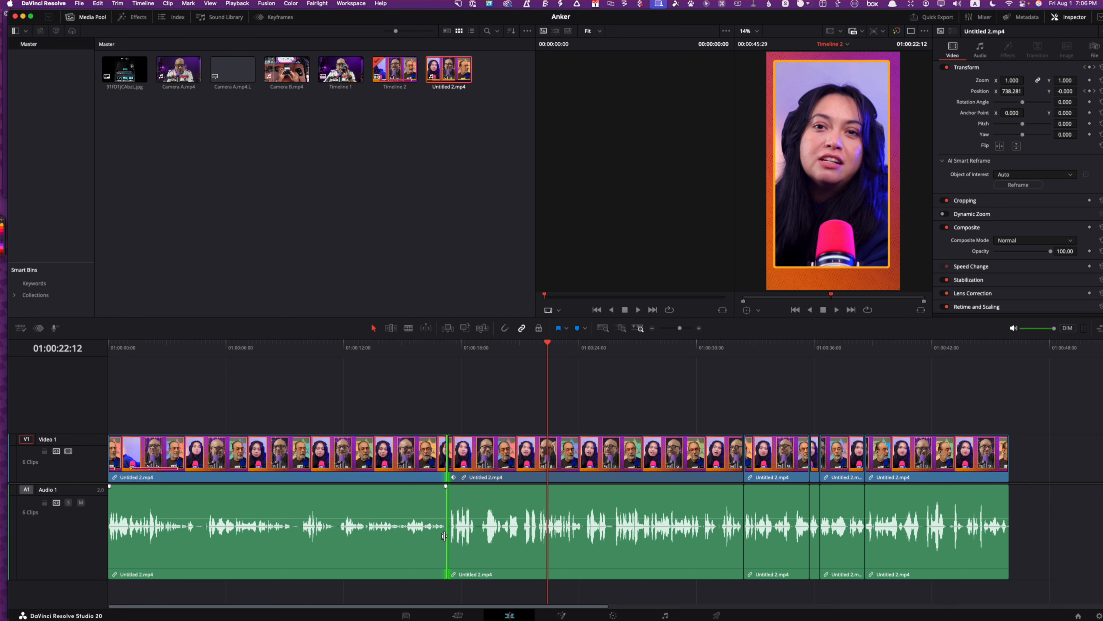
{"action": "left_click_drag", "start_coordinate": [444, 536], "coordinate": [446, 536]}
{"action": "left_click", "coordinate": [505, 548]}
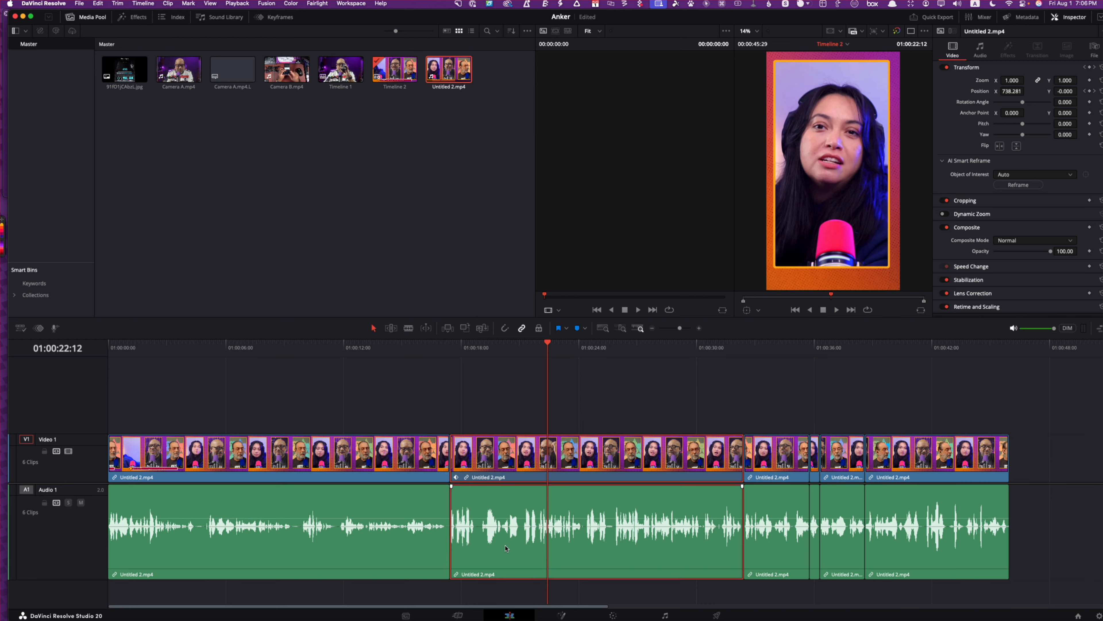
{"action": "left_click", "coordinate": [506, 548], "text": "alt"}
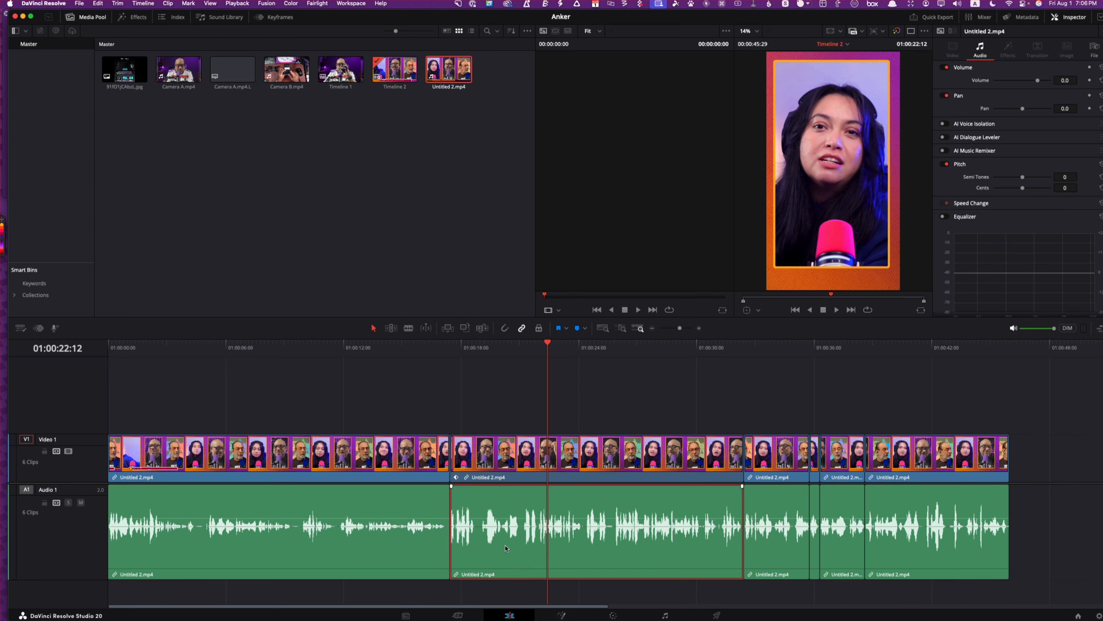